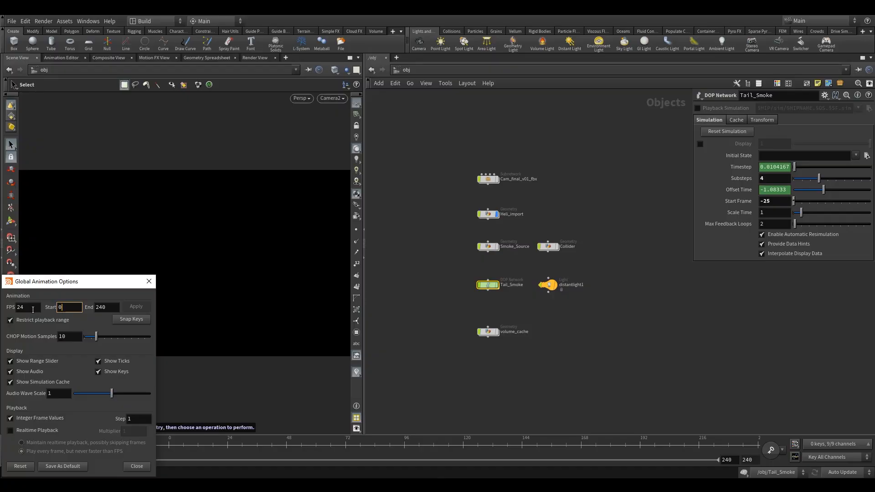
- Set the global animation start frame to 1 and apply the new frame range
{"action": "key", "text": "Return"}
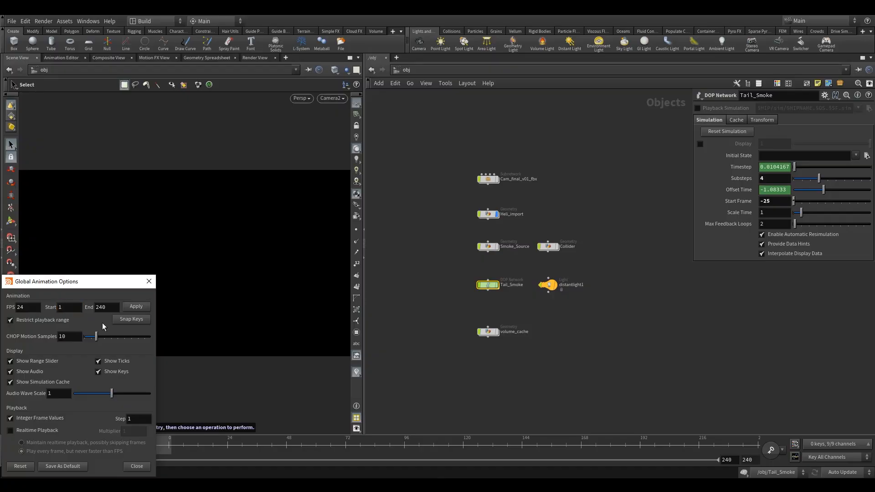
{"action": "left_click", "coordinate": [134, 307]}
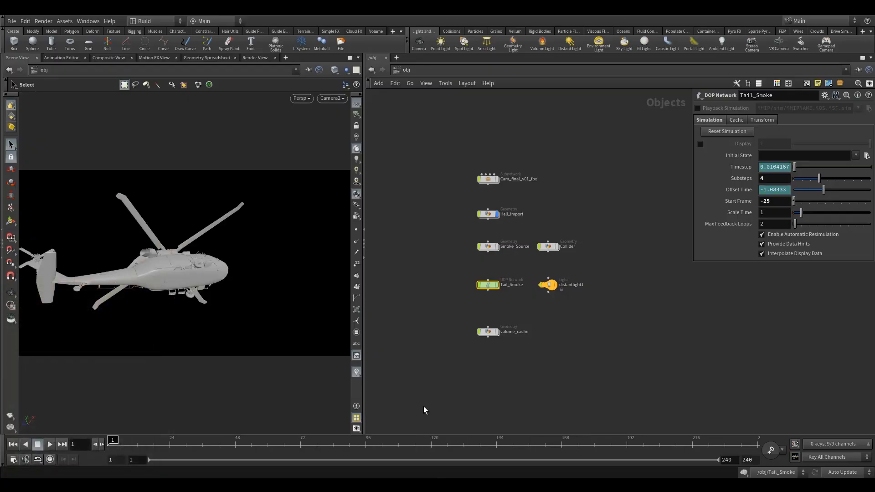
- Turn off the display of the Heli_import object in the object network
{"action": "left_click_drag", "start_coordinate": [434, 244], "coordinate": [621, 347]}
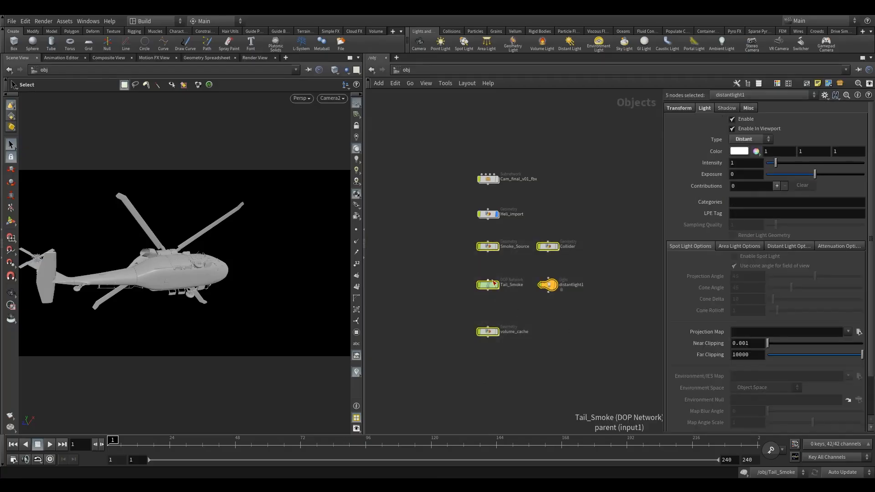
{"action": "left_click_drag", "start_coordinate": [454, 207], "coordinate": [503, 229]}
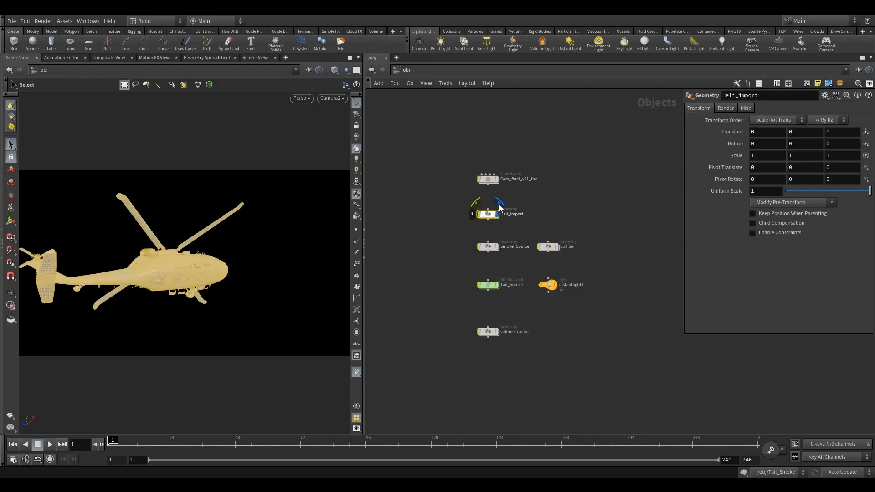
{"action": "left_click", "coordinate": [496, 213]}
{"action": "middle_click_drag", "start_coordinate": [447, 246], "coordinate": [424, 293]}
- Move the Collider and distantlight1 nodes farther from the main column and go inside the Smoke_Source network
{"action": "left_click_drag", "start_coordinate": [434, 285], "coordinate": [489, 315]}
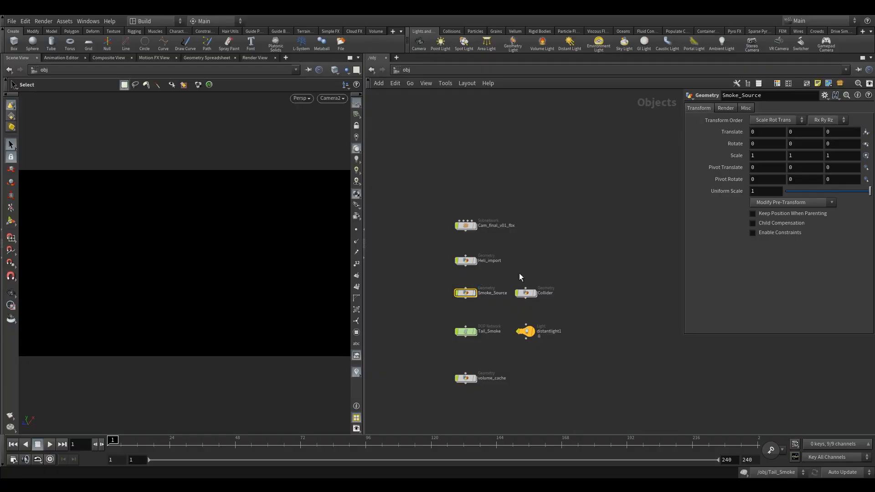
{"action": "left_click_drag", "start_coordinate": [518, 275], "coordinate": [549, 335]}
{"action": "left_click_drag", "start_coordinate": [527, 295], "coordinate": [565, 346]}
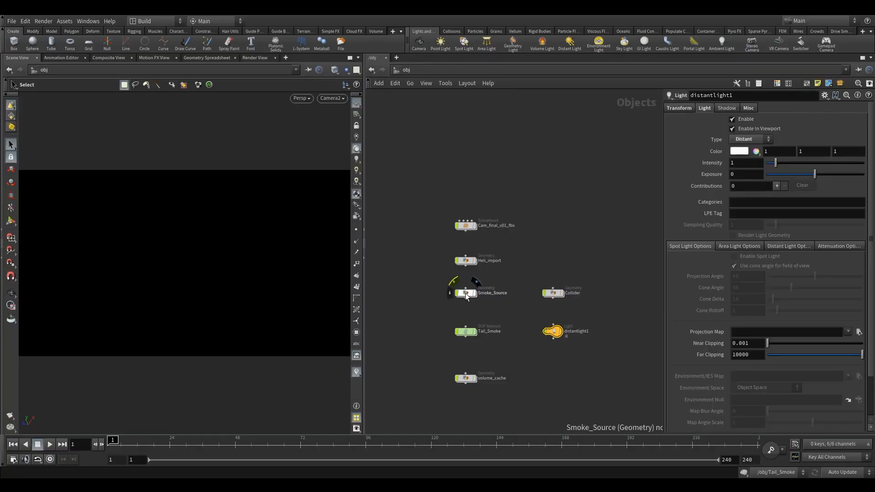
{"action": "left_click", "coordinate": [466, 293]}
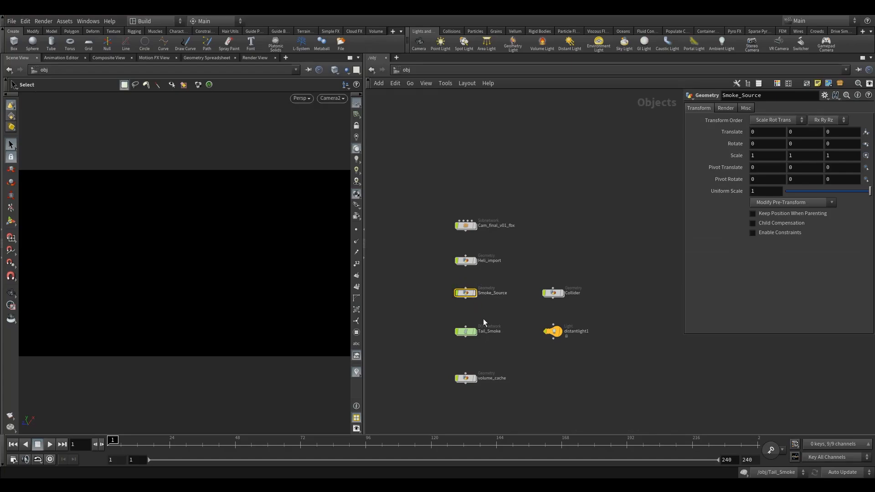
{"action": "double_click", "coordinate": [467, 294]}
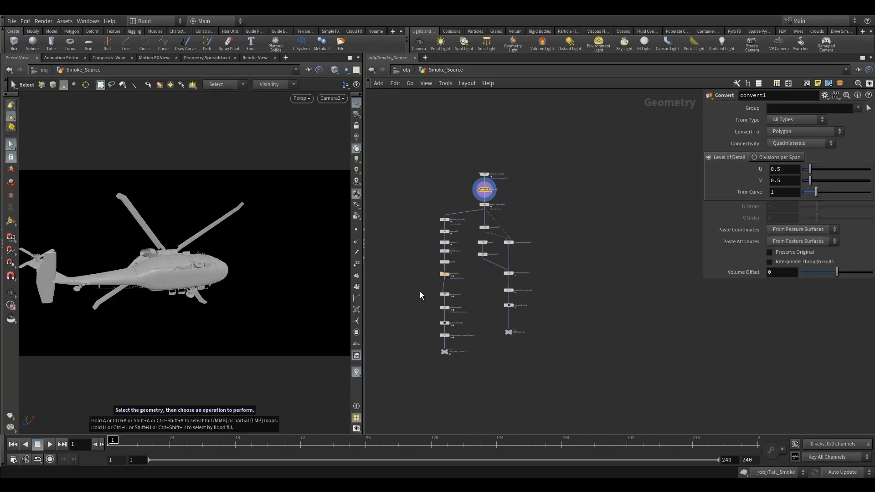
- Group all nodes below convert1 in a network box
{"action": "left_click_drag", "start_coordinate": [416, 189], "coordinate": [577, 374]}
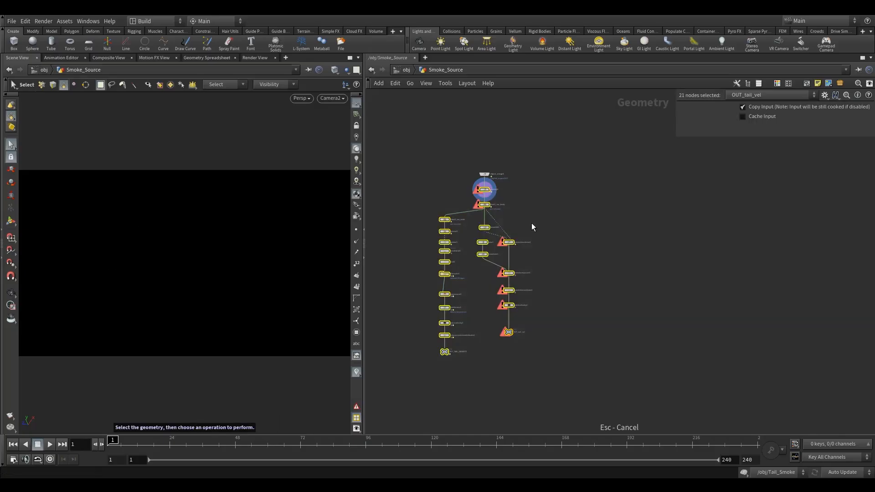
{"action": "left_click", "coordinate": [474, 190]}
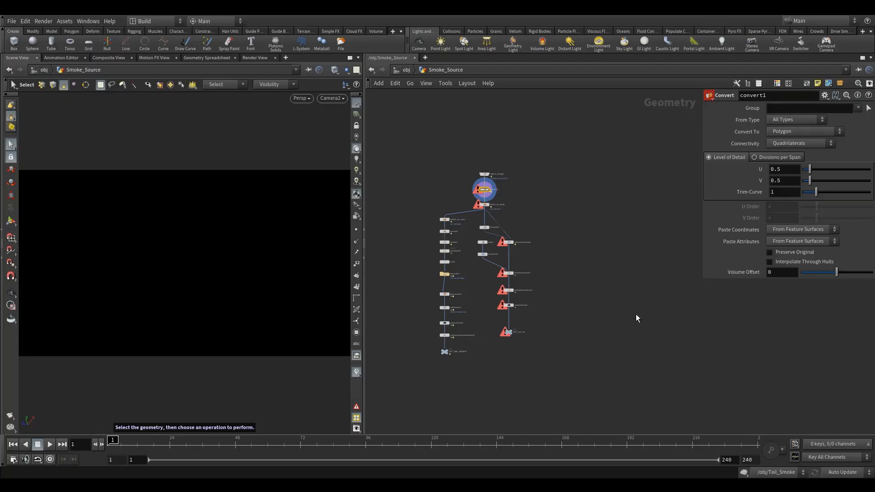
{"action": "middle_click_drag", "start_coordinate": [589, 329], "coordinate": [532, 313]}
{"action": "scroll", "coordinate": [507, 314], "scroll_direction": "down", "scroll_amount": 1}
{"action": "middle_click_drag", "start_coordinate": [471, 346], "coordinate": [498, 349]}
{"action": "left_click_drag", "start_coordinate": [531, 371], "coordinate": [406, 212]}
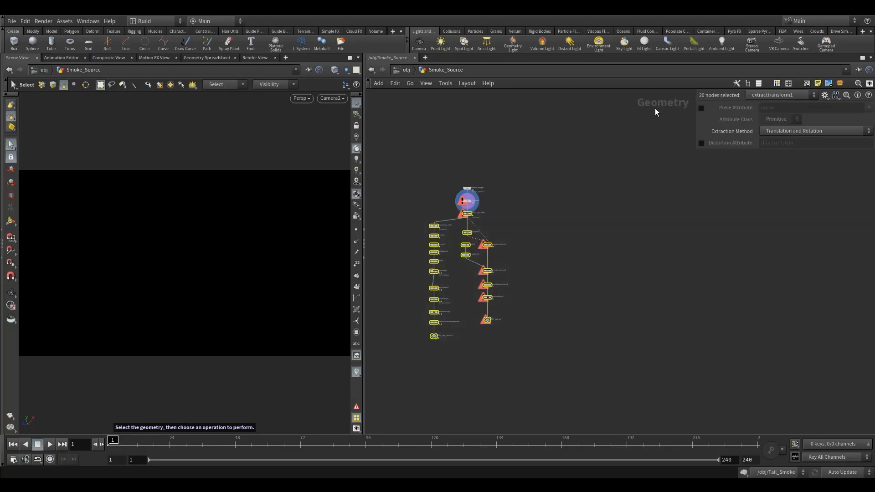
{"action": "left_click", "coordinate": [807, 83]}
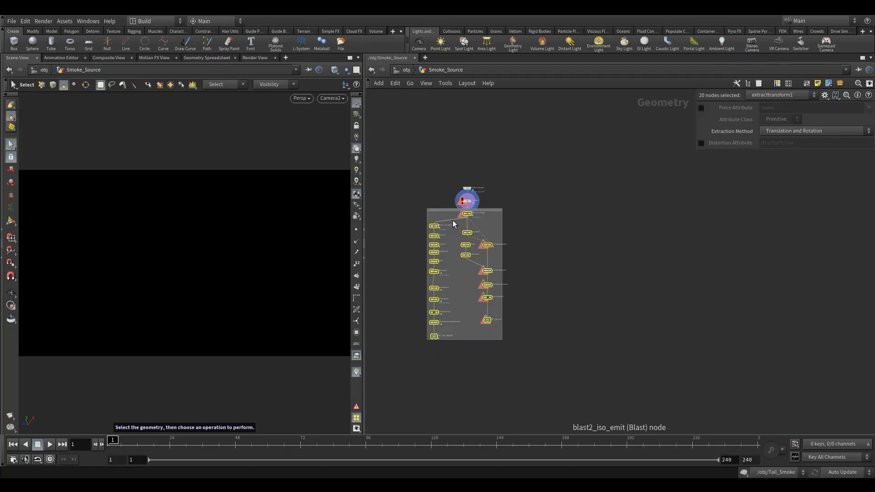
- Color the network box golden yellow
{"action": "scroll", "coordinate": [452, 205], "scroll_direction": "up", "scroll_amount": 3}
{"action": "left_click", "coordinate": [457, 205]}
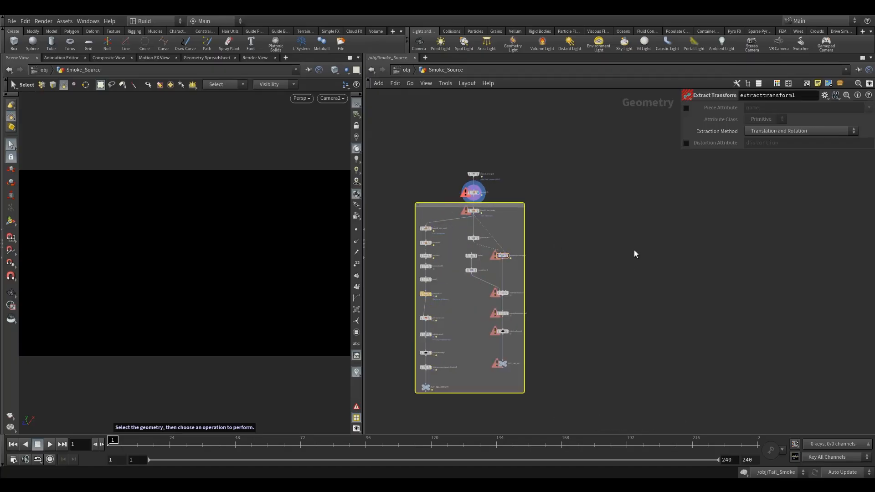
{"action": "key", "text": "c"}
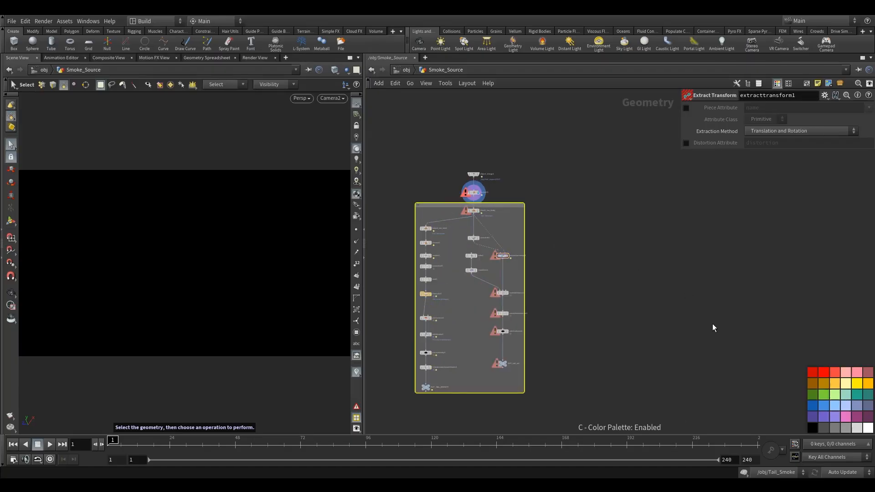
{"action": "left_click", "coordinate": [834, 387]}
{"action": "key", "text": "c"}
- Title the yellow network box "tail smoke"
{"action": "scroll", "coordinate": [440, 204], "scroll_direction": "up", "scroll_amount": 5}
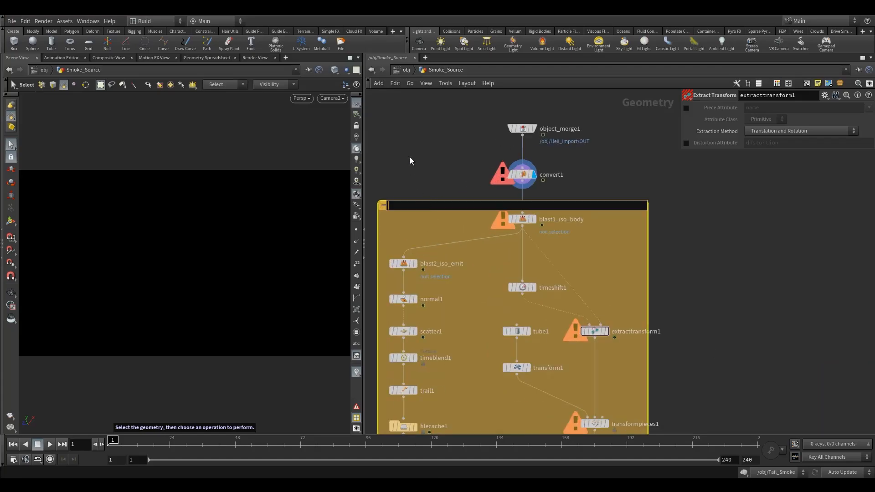
{"action": "type", "text": "tail smokw"}
{"action": "key", "text": "BackSpace"}
{"action": "type", "text": "e"}
{"action": "key", "text": "Return"}
- Move the tail smoke box down and aside, and shift object_merge1 and convert1 away from it to free space
{"action": "scroll", "coordinate": [434, 179], "scroll_direction": "down", "scroll_amount": 5}
{"action": "left_click", "coordinate": [489, 190]}
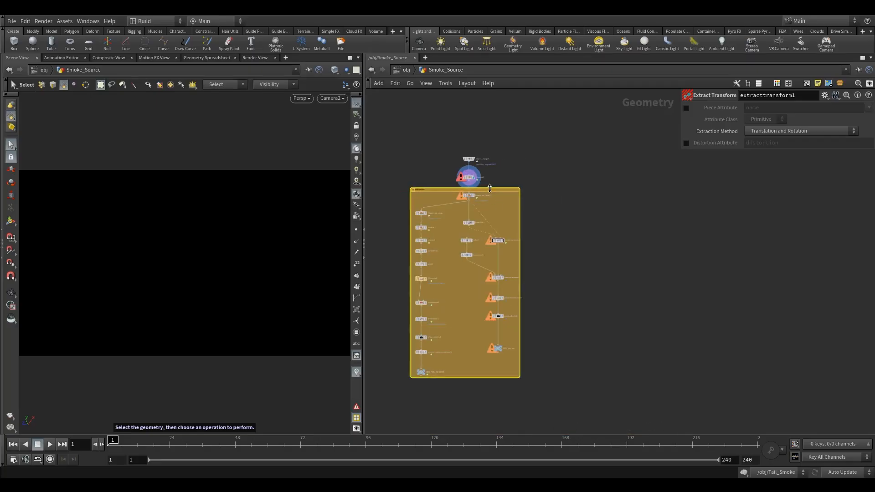
{"action": "left_click_drag", "start_coordinate": [489, 191], "coordinate": [452, 203]}
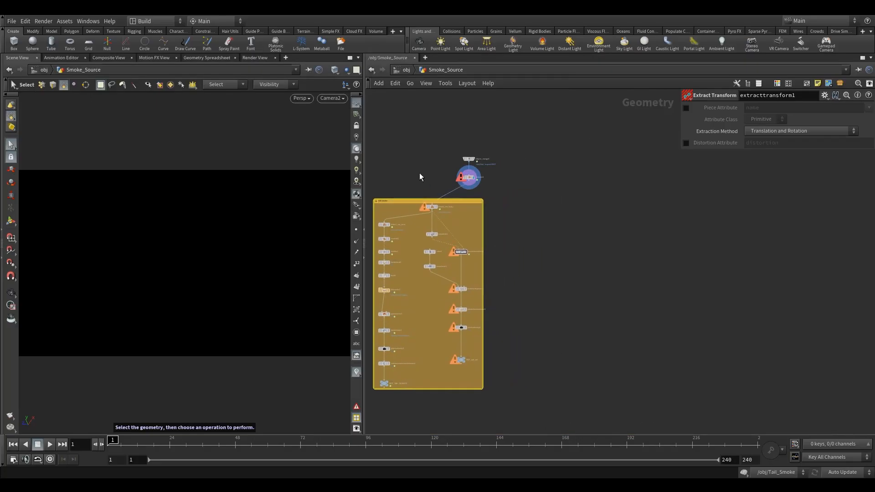
{"action": "middle_click_drag", "start_coordinate": [422, 170], "coordinate": [446, 179]}
{"action": "scroll", "coordinate": [446, 179], "scroll_direction": "up", "scroll_amount": 2}
{"action": "left_click_drag", "start_coordinate": [482, 149], "coordinate": [622, 165]}
{"action": "left_click_drag", "start_coordinate": [623, 193], "coordinate": [639, 219]}
- Add a Delete node below convert1, wire convert1 into it and make it the displayed node
{"action": "middle_click_drag", "start_coordinate": [639, 221], "coordinate": [545, 267]}
{"action": "scroll", "coordinate": [613, 222], "scroll_direction": "down", "scroll_amount": 1}
{"action": "scroll", "coordinate": [510, 266], "scroll_direction": "up", "scroll_amount": 4}
{"action": "scroll", "coordinate": [624, 228], "scroll_direction": "down", "scroll_amount": 3}
{"action": "scroll", "coordinate": [553, 226], "scroll_direction": "up", "scroll_amount": 3}
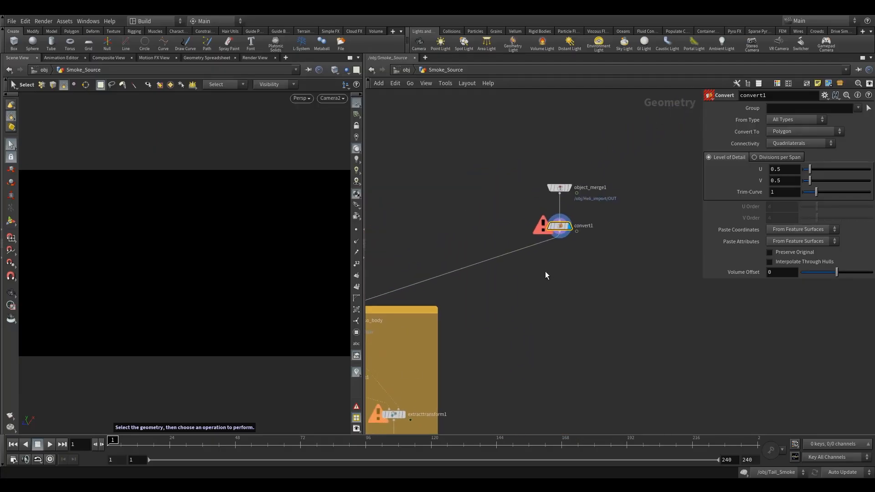
{"action": "key", "text": "Tab"}
{"action": "mouse_move", "coordinate": [564, 183]}
{"action": "left_click", "coordinate": [641, 145]}
{"action": "left_click", "coordinate": [554, 301]}
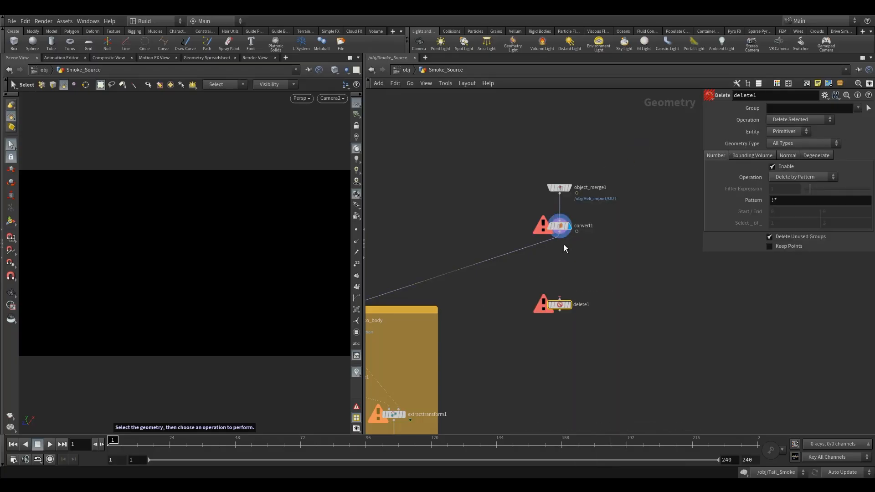
{"action": "left_click_drag", "start_coordinate": [559, 234], "coordinate": [561, 304]}
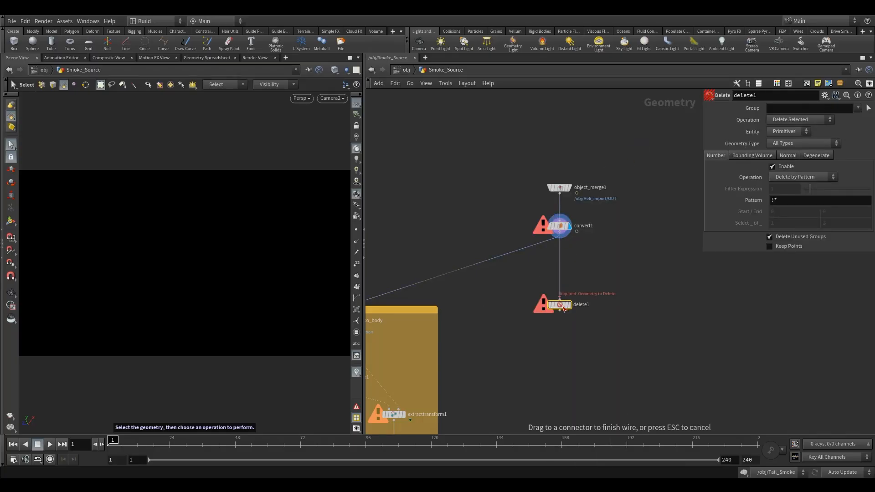
{"action": "left_click", "coordinate": [568, 304]}
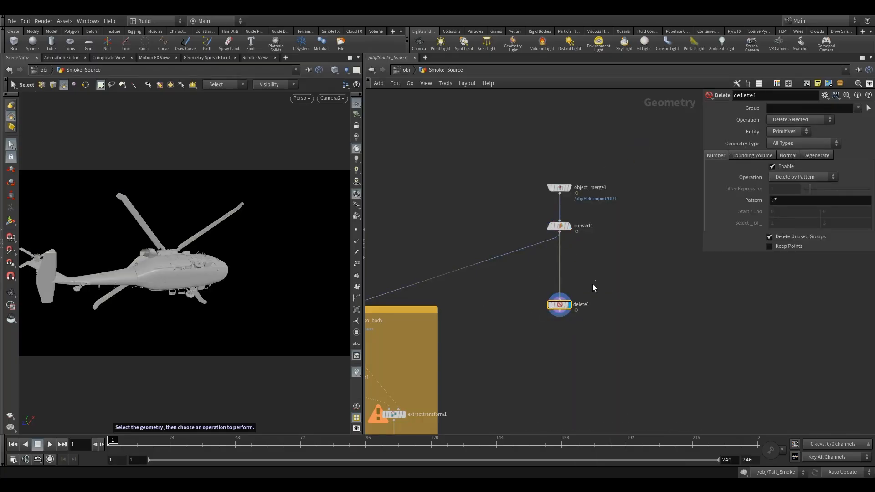
- Start picking the Delete node's group in the viewport, with group selection on and listing by shop_materialpath
{"action": "left_click", "coordinate": [868, 108]}
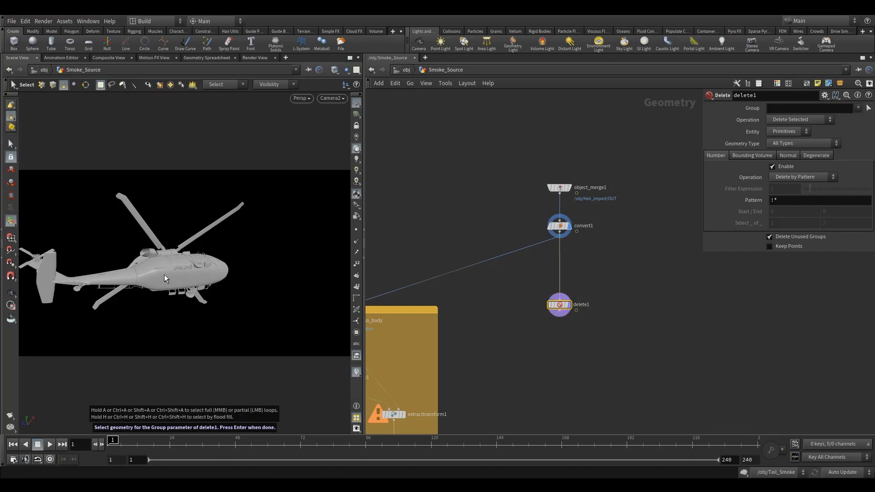
{"action": "key", "text": "9"}
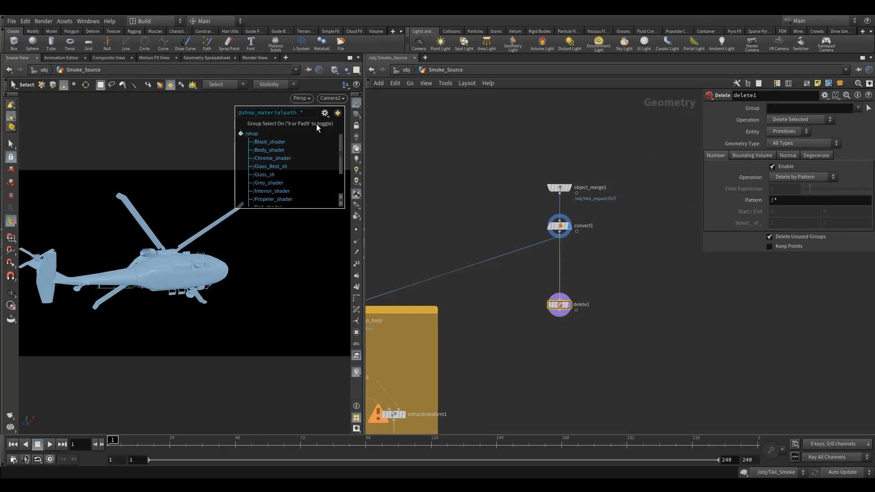
{"action": "left_click", "coordinate": [329, 113]}
{"action": "mouse_move", "coordinate": [348, 276]}
{"action": "left_click", "coordinate": [432, 296]}
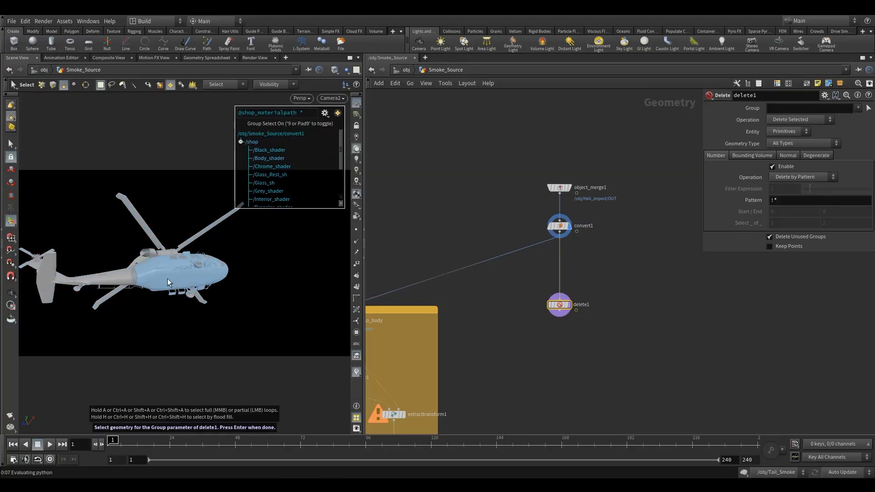
- Pick the helicopter's main body, the Body_shader group, as the Delete node's group
{"action": "left_click_drag", "start_coordinate": [168, 264], "coordinate": [166, 287], "text": "alt"}
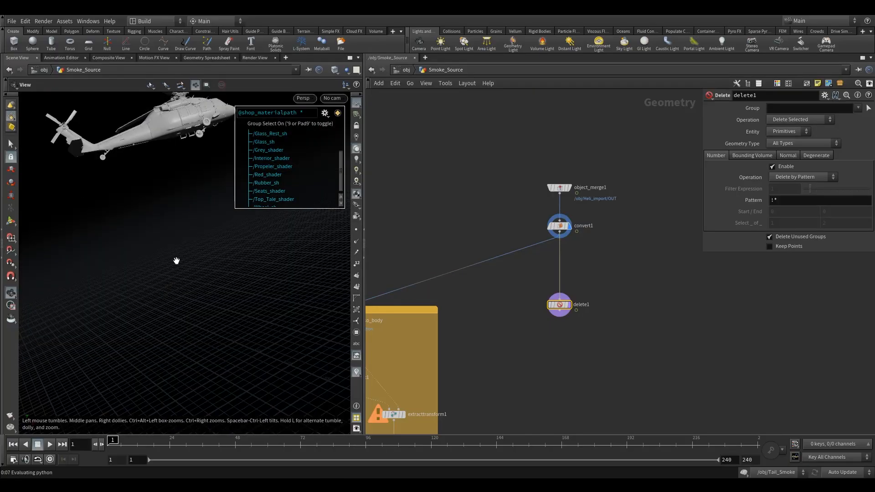
{"action": "key", "text": "space+h"}
{"action": "left_click_drag", "start_coordinate": [197, 258], "coordinate": [187, 273], "text": "alt"}
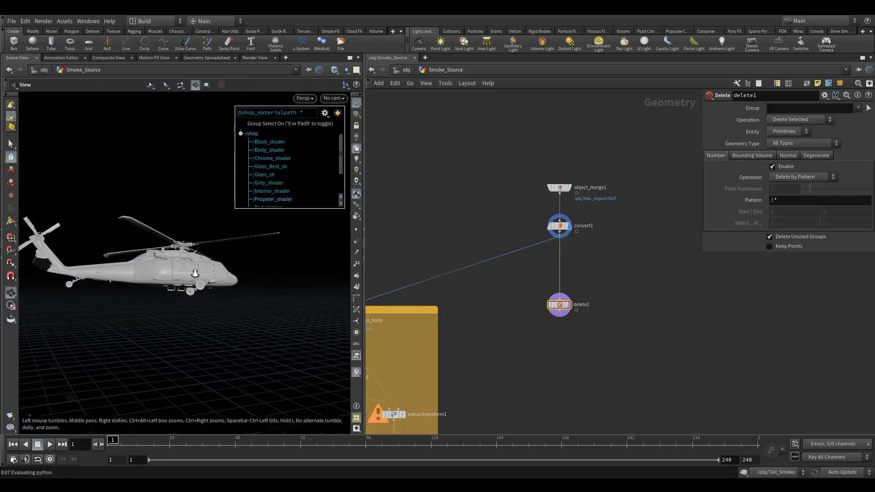
{"action": "right_click_drag", "start_coordinate": [188, 273], "coordinate": [303, 254], "text": "alt"}
{"action": "key", "text": "Return"}
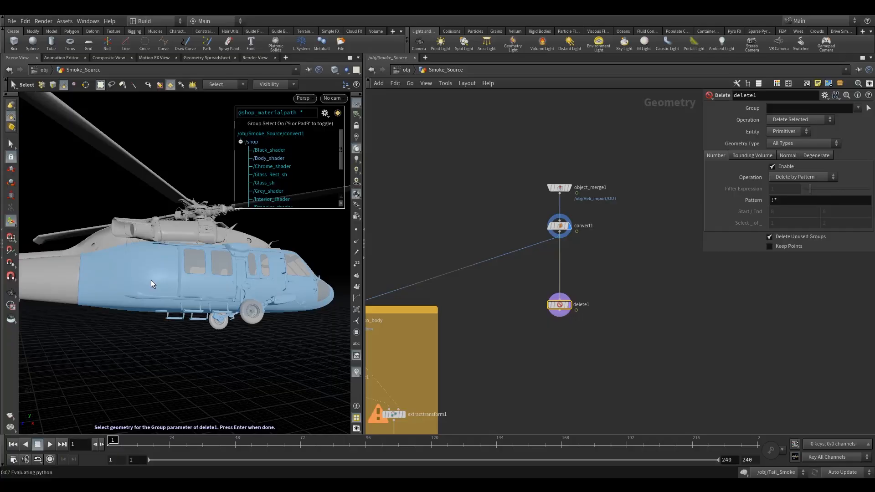
{"action": "left_click", "coordinate": [151, 280]}
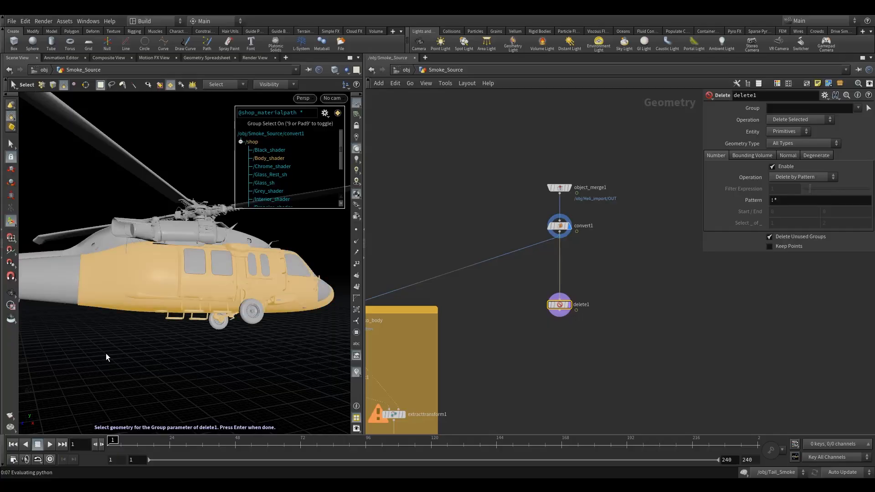
{"action": "key", "text": "Return"}
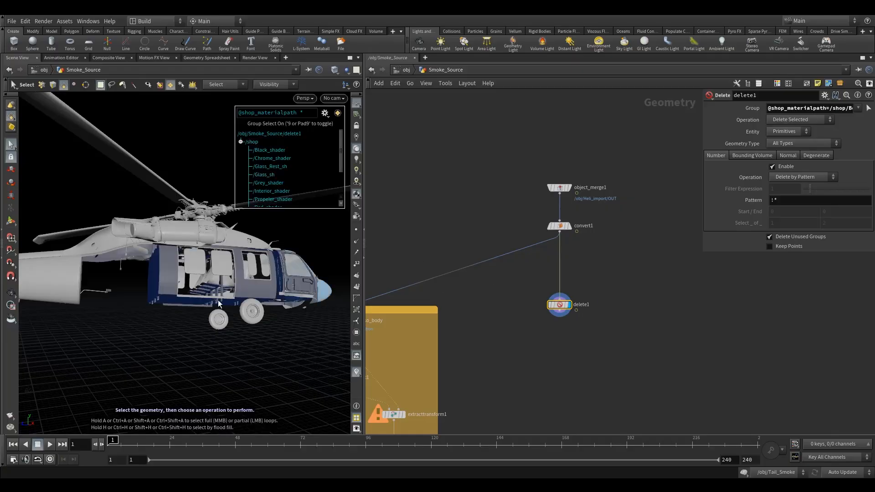
- Set the Delete node's operation to Delete Non-Selected and inspect the remaining body geometry
{"action": "left_click", "coordinate": [794, 119]}
{"action": "left_click", "coordinate": [798, 128]}
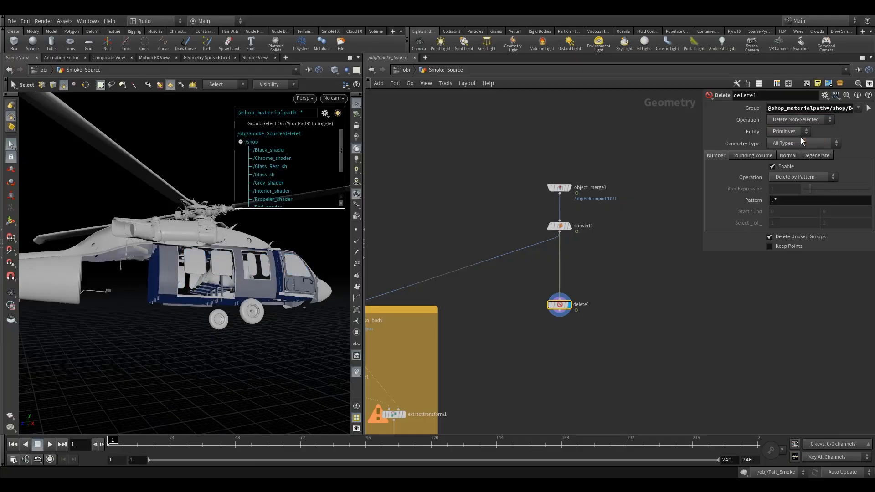
{"action": "key", "text": "Escape"}
{"action": "left_click_drag", "start_coordinate": [195, 289], "coordinate": [203, 297]}
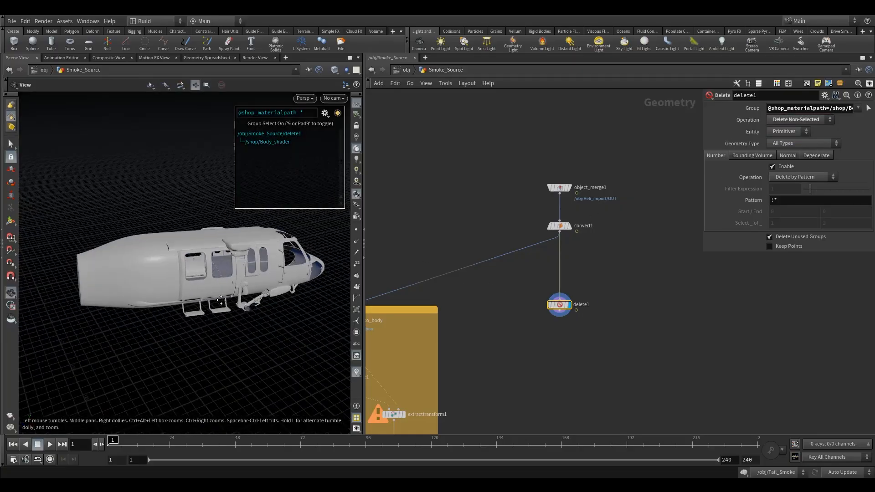
{"action": "right_click_drag", "start_coordinate": [222, 301], "coordinate": [184, 268]}
{"action": "left_click_drag", "start_coordinate": [183, 268], "coordinate": [323, 294]}
{"action": "key", "text": "s"}
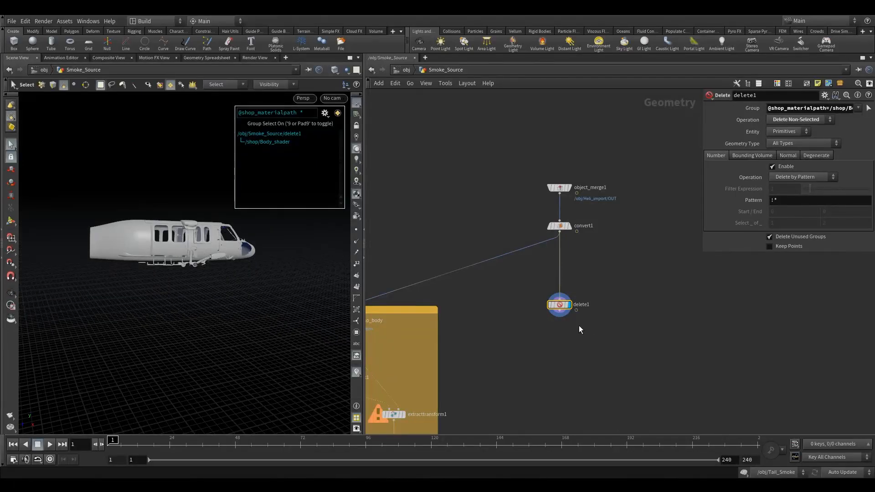
- Rename the Delete node as delete1_iso_body
{"action": "scroll", "coordinate": [575, 301], "scroll_direction": "up", "scroll_amount": 4}
{"action": "double_click", "coordinate": [580, 303]}
{"action": "left_click", "coordinate": [656, 312]}
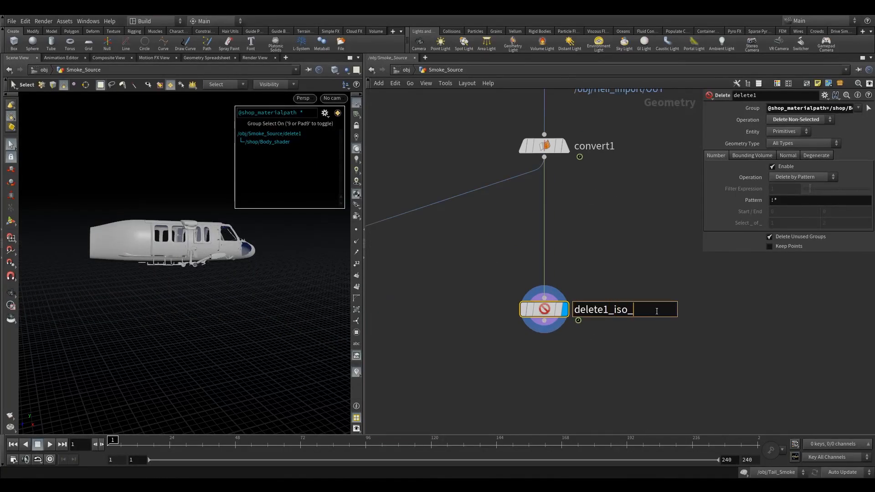
{"action": "type", "text": "_iso_body"}
{"action": "key", "text": "Return"}
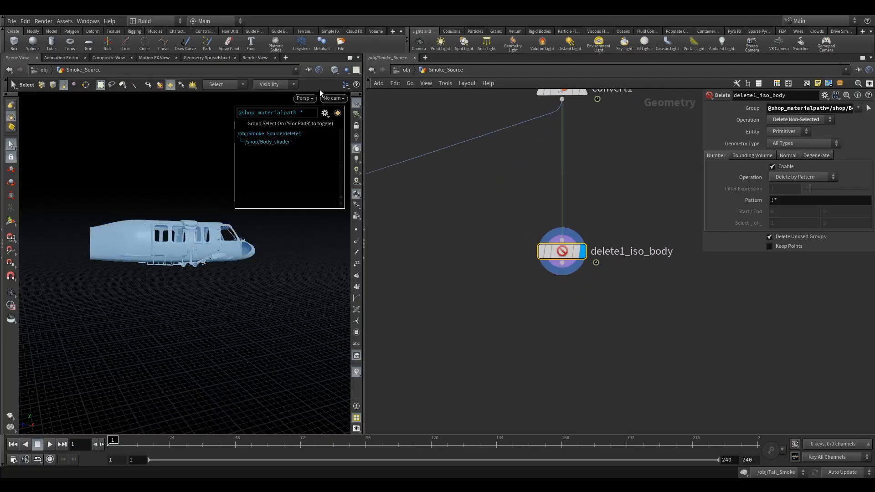
- Change the viewport's lighting mode for viewing the isolated body
{"action": "left_click", "coordinate": [333, 71]}
{"action": "left_click", "coordinate": [358, 163]}
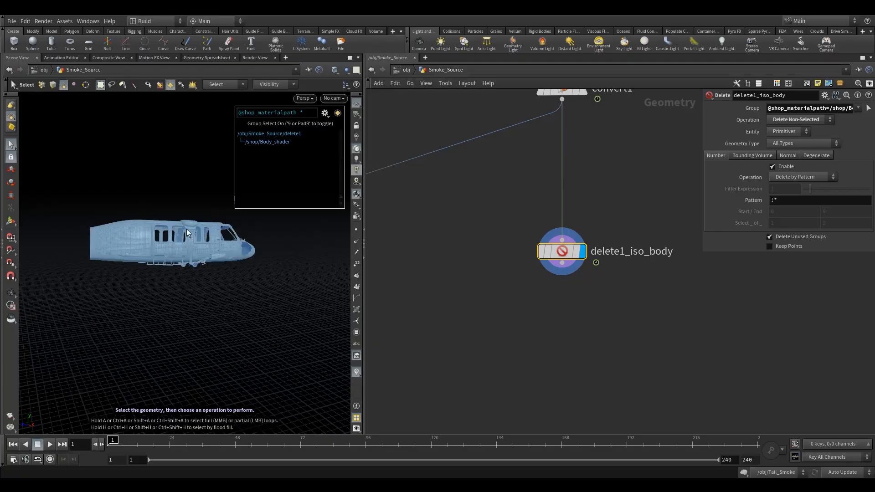
- Disable group selection in the viewport and inspect the isolated body from its open rear end
{"action": "key", "text": "9"}
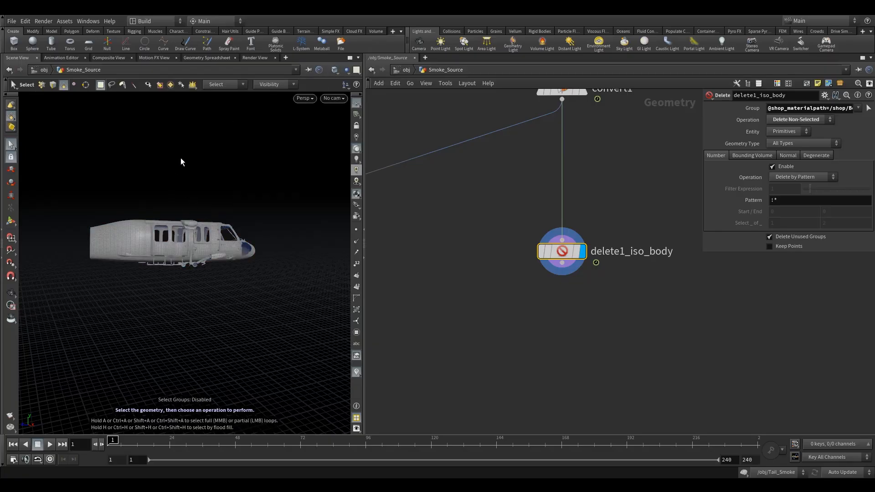
{"action": "left_click_drag", "start_coordinate": [153, 237], "coordinate": [181, 228], "text": "alt"}
{"action": "right_click_drag", "start_coordinate": [180, 229], "coordinate": [237, 242], "text": "alt"}
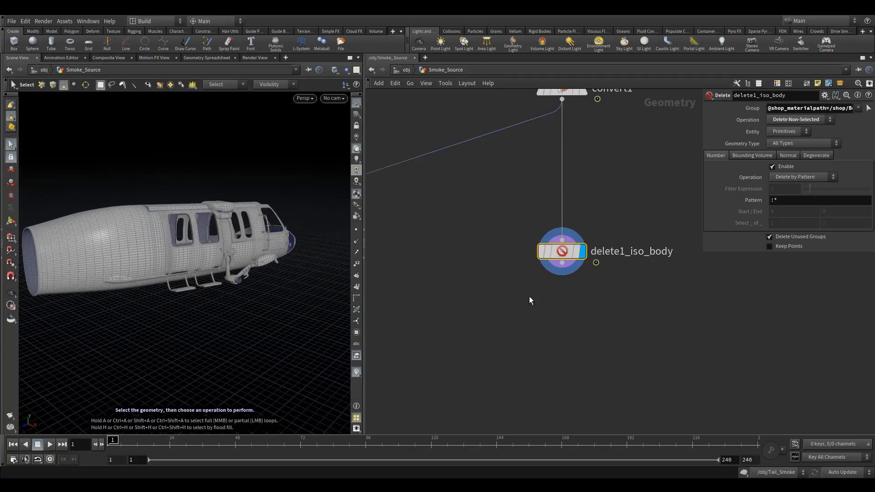
- Add a Convex Hull node after delete1_iso_body and display the resulting hull in the viewport
{"action": "key", "text": "Tab"}
{"action": "type", "text": "conv"}
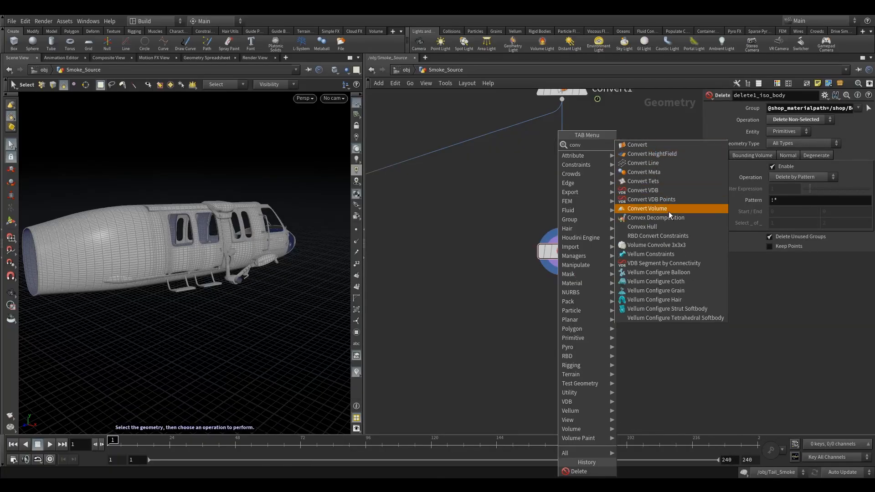
{"action": "key", "text": "Escape"}
{"action": "left_click", "coordinate": [562, 314]}
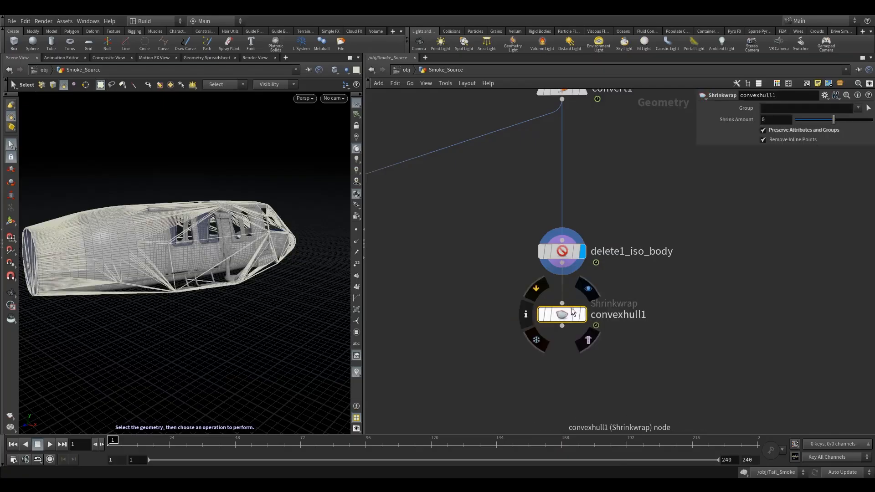
{"action": "left_click", "coordinate": [589, 289]}
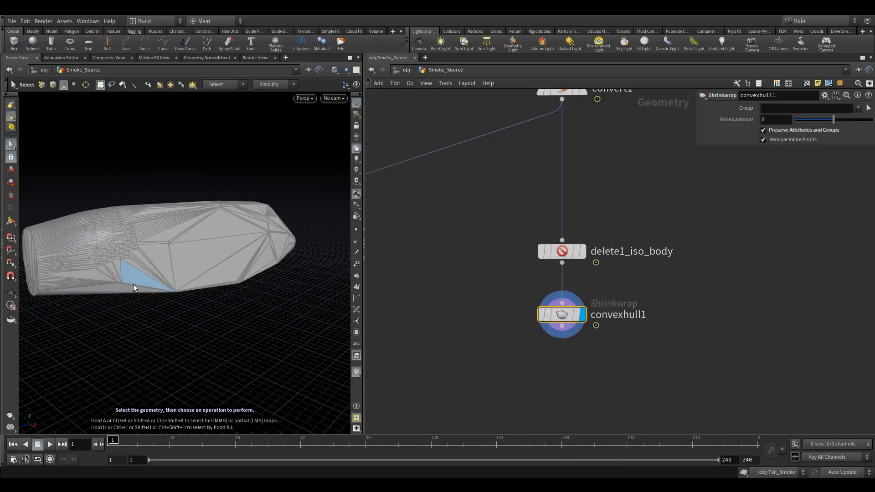
{"action": "key", "text": "Escape"}
{"action": "left_click_drag", "start_coordinate": [190, 219], "coordinate": [203, 266]}
{"action": "scroll", "coordinate": [201, 250], "scroll_direction": "down", "scroll_amount": 3}
{"action": "key", "text": "s"}
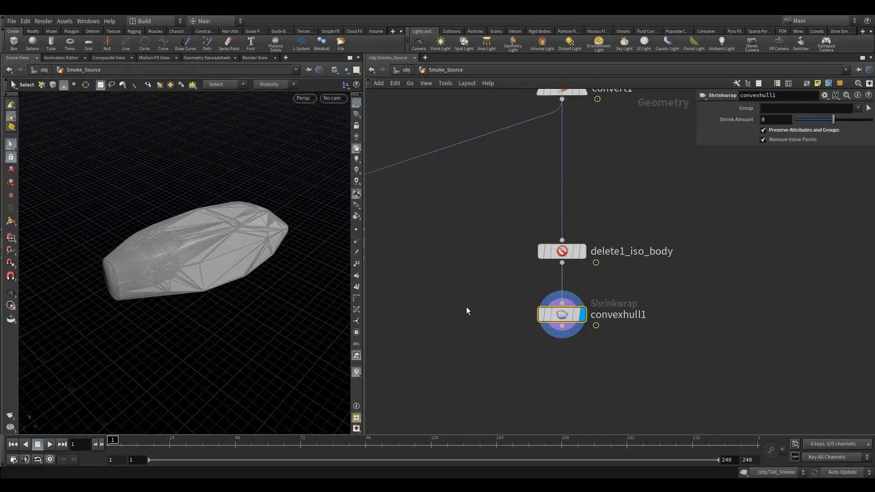
{"action": "middle_click_drag", "start_coordinate": [564, 351], "coordinate": [534, 261]}
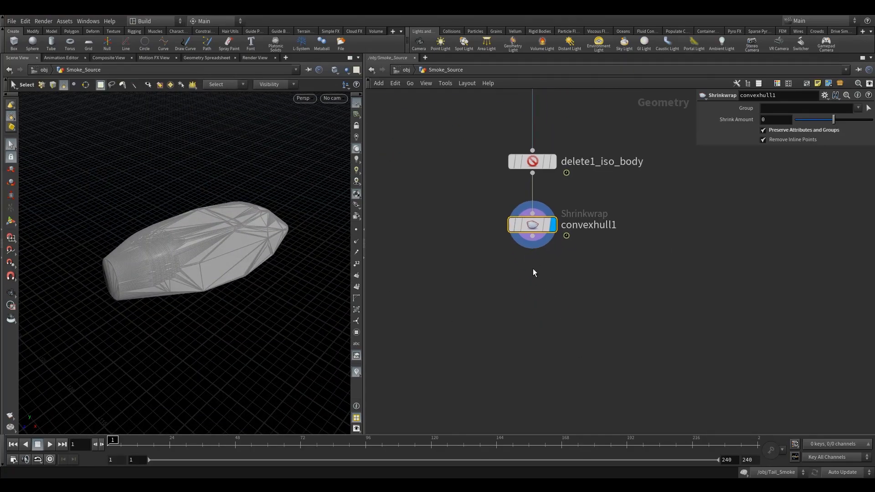
{"action": "key", "text": "Tab"}
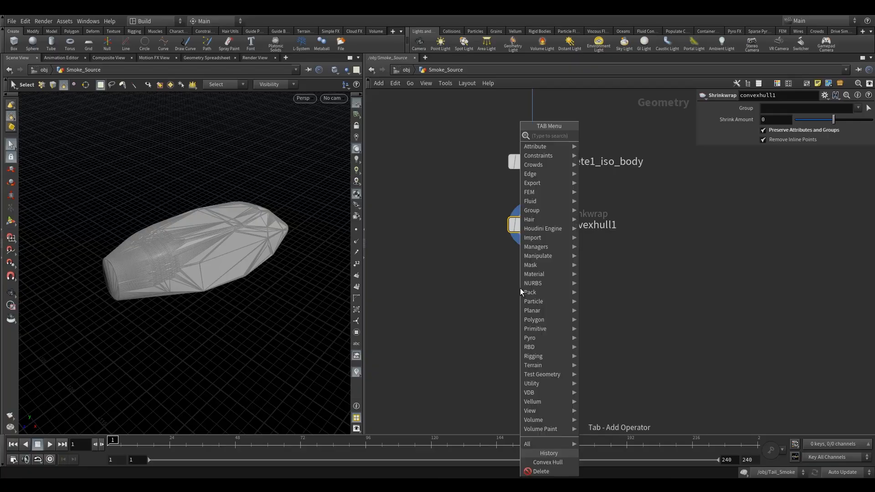
{"action": "left_click", "coordinate": [480, 283]}
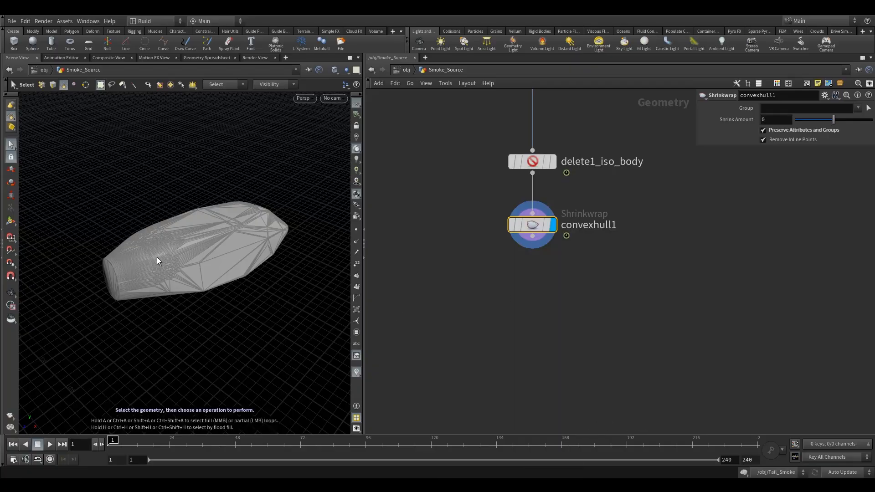
{"action": "right_click_drag", "start_coordinate": [159, 260], "coordinate": [151, 302], "text": "alt"}
{"action": "left_click_drag", "start_coordinate": [151, 302], "coordinate": [220, 316]}
{"action": "middle_click_drag", "start_coordinate": [228, 291], "coordinate": [189, 304]}
- Display the full helicopter from object_merge1 and move the timeline to frame 39
{"action": "middle_click_drag", "start_coordinate": [507, 152], "coordinate": [507, 283]}
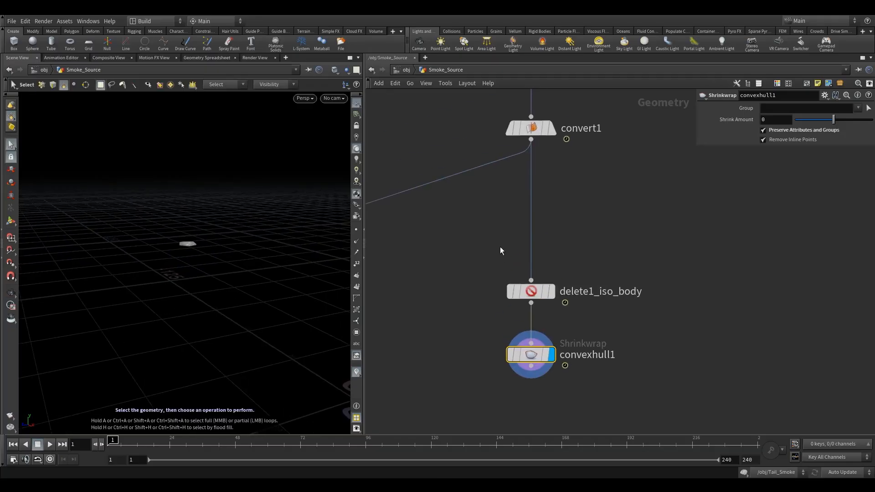
{"action": "scroll", "coordinate": [499, 246], "scroll_direction": "down", "scroll_amount": 3}
{"action": "left_click", "coordinate": [540, 145]}
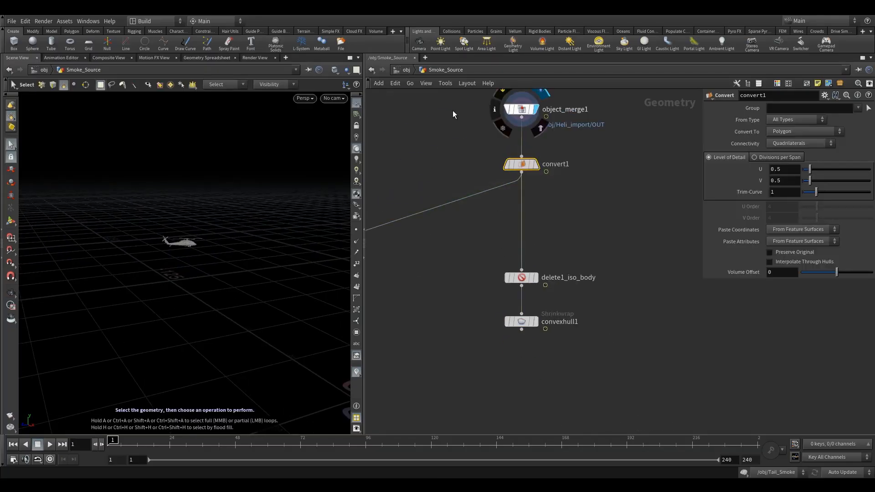
{"action": "left_click", "coordinate": [534, 109]}
{"action": "left_click", "coordinate": [210, 445]}
{"action": "key", "text": "space"}
{"action": "left_click_drag", "start_coordinate": [233, 274], "coordinate": [203, 271]}
{"action": "right_click_drag", "start_coordinate": [203, 271], "coordinate": [212, 276]}
{"action": "left_click_drag", "start_coordinate": [213, 276], "coordinate": [211, 304]}
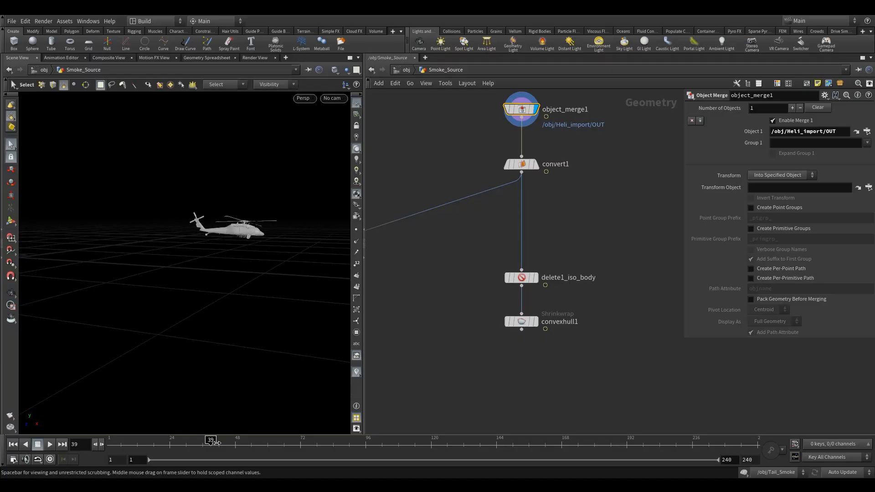
- Scrub the animation forward to frame 53 while examining the helicopter's pose from several angles
{"action": "left_click_drag", "start_coordinate": [236, 444], "coordinate": [242, 445]}
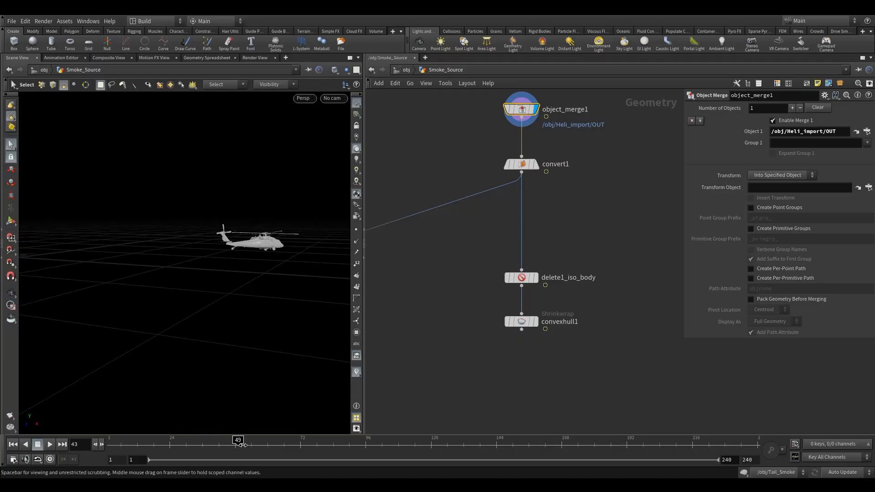
{"action": "left_click", "coordinate": [241, 445]}
{"action": "left_click_drag", "start_coordinate": [299, 255], "coordinate": [254, 324]}
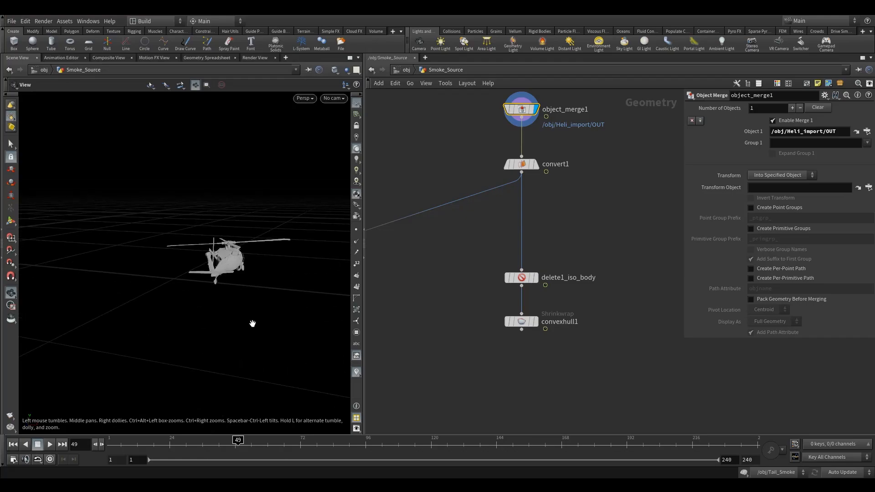
{"action": "left_click", "coordinate": [243, 440]}
{"action": "left_click", "coordinate": [246, 440]}
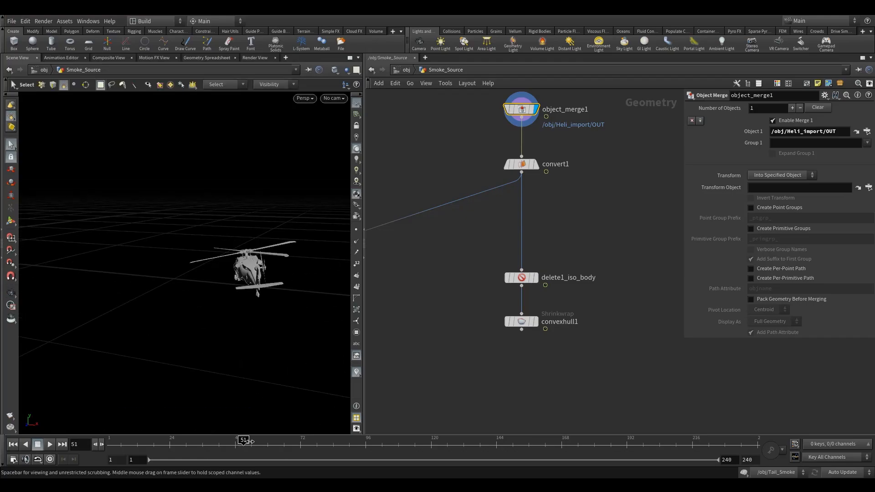
{"action": "left_click", "coordinate": [248, 440]}
{"action": "left_click", "coordinate": [252, 442]}
{"action": "left_click_drag", "start_coordinate": [283, 309], "coordinate": [302, 277], "text": "alt"}
{"action": "key", "text": "s"}
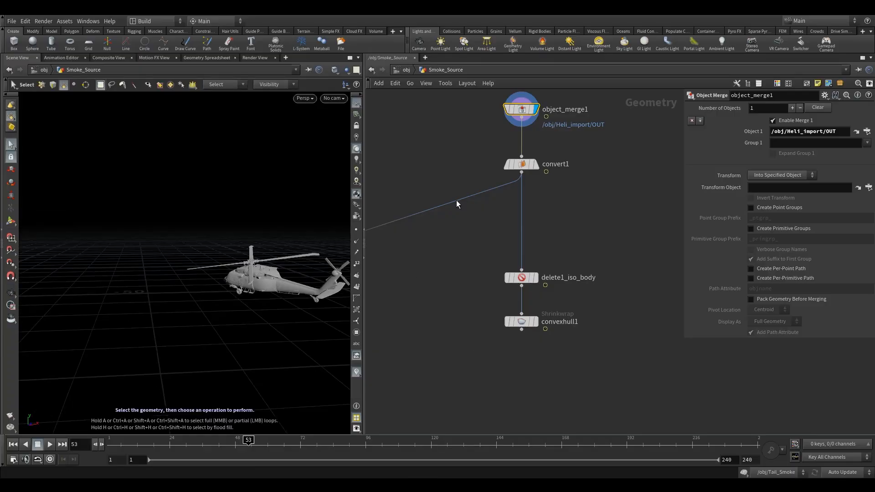
- Add a Time Shift node after convexhull1, connect it to the hull's output, and display it
{"action": "key", "text": "Tab"}
{"action": "type", "text": "tim"}
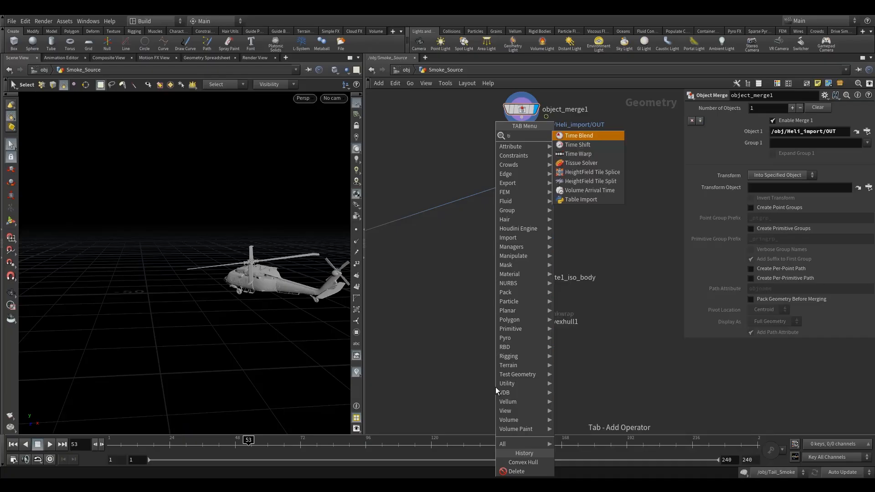
{"action": "left_click", "coordinate": [577, 145]}
{"action": "left_click", "coordinate": [524, 360]}
{"action": "left_click_drag", "start_coordinate": [521, 330], "coordinate": [531, 369]}
{"action": "left_click", "coordinate": [523, 370]}
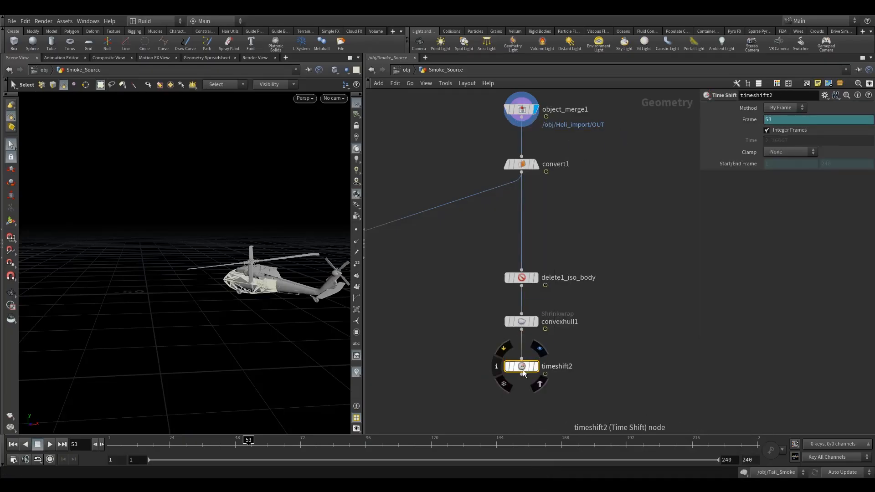
{"action": "left_click", "coordinate": [534, 366]}
- Delete the channels on timeshift2's Frame parameter to freeze it at 53, and move delete1_iso_body and convexhull1 further up the network
{"action": "right_click", "coordinate": [775, 121]}
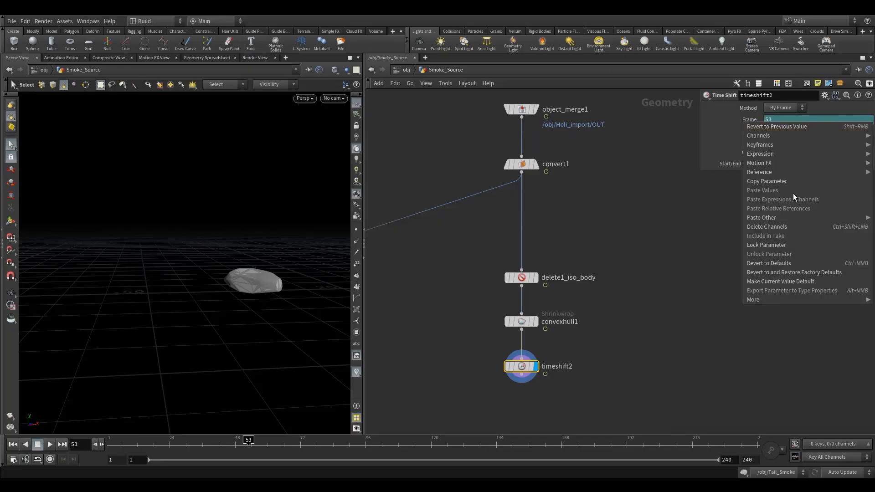
{"action": "left_click", "coordinate": [784, 231]}
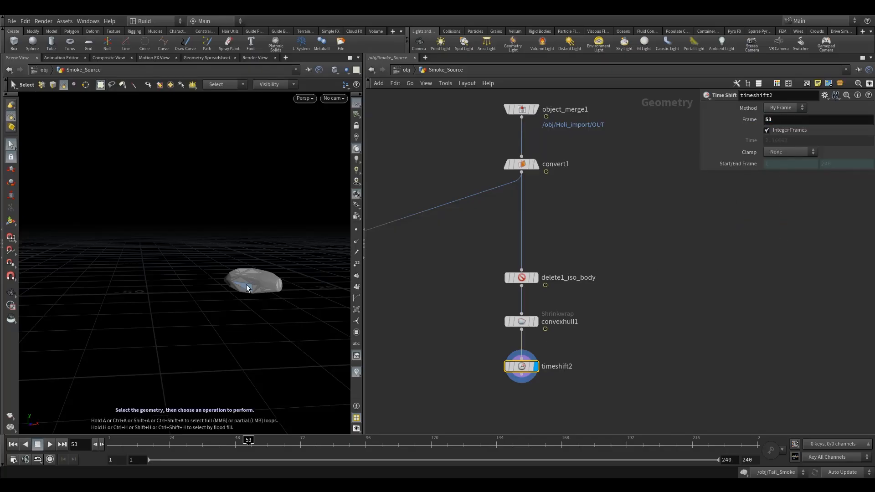
{"action": "left_click_drag", "start_coordinate": [480, 267], "coordinate": [547, 346]}
{"action": "left_click_drag", "start_coordinate": [525, 279], "coordinate": [525, 258]}
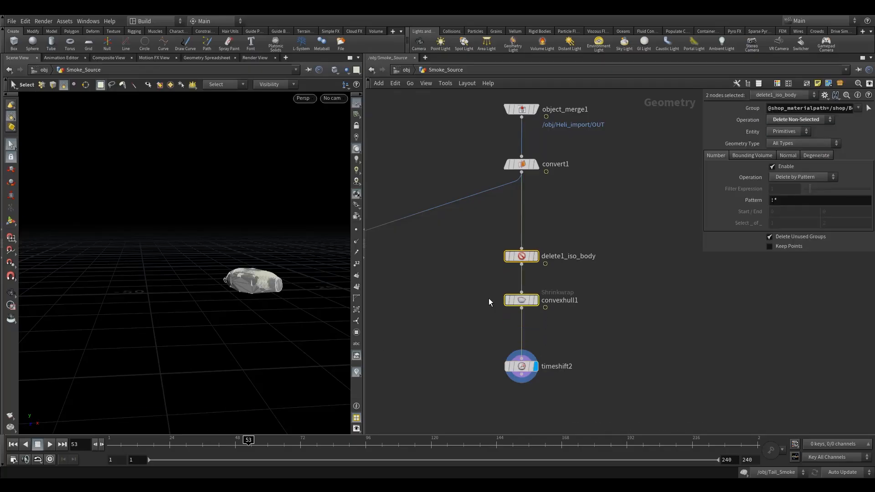
{"action": "left_click", "coordinate": [524, 366]}
{"action": "middle_click_drag", "start_coordinate": [562, 334], "coordinate": [565, 259]}
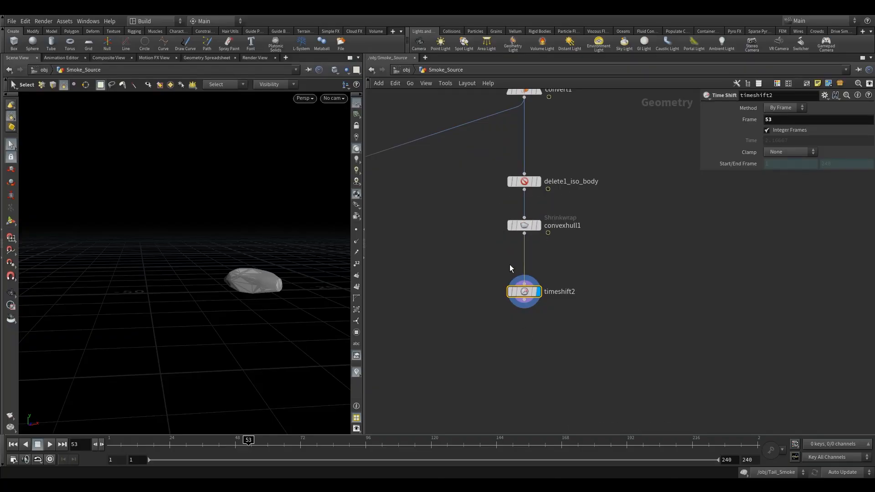
{"action": "left_click_drag", "start_coordinate": [271, 273], "coordinate": [218, 255]}
{"action": "middle_click_drag", "start_coordinate": [514, 329], "coordinate": [510, 294]}
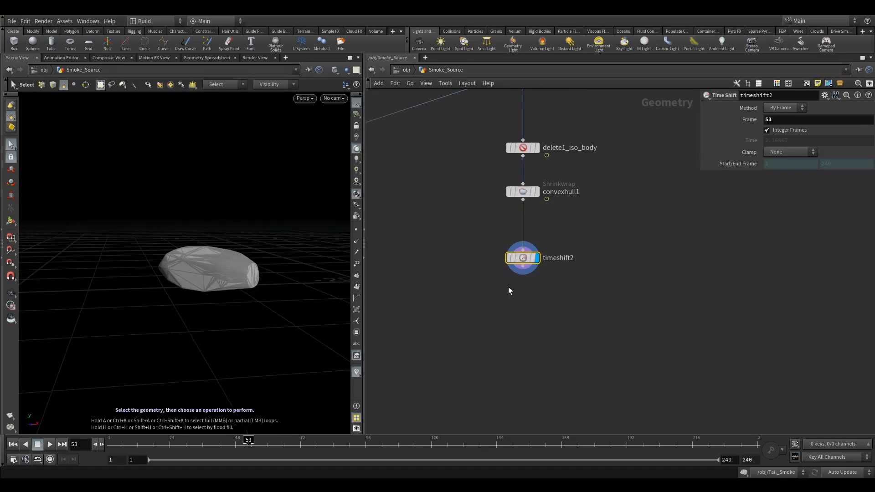
{"action": "key", "text": "Tab"}
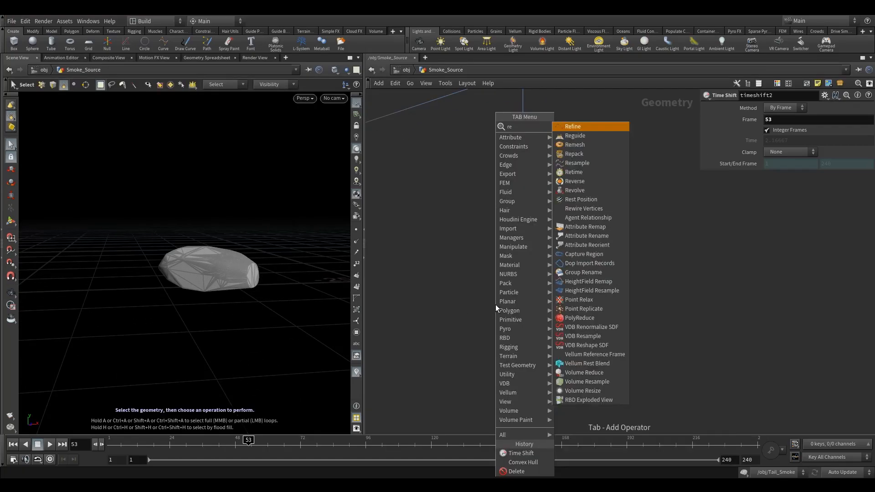
- Orbit around the frozen hull and view it through Camera2
{"action": "left_click_drag", "start_coordinate": [226, 266], "coordinate": [246, 277], "text": "alt"}
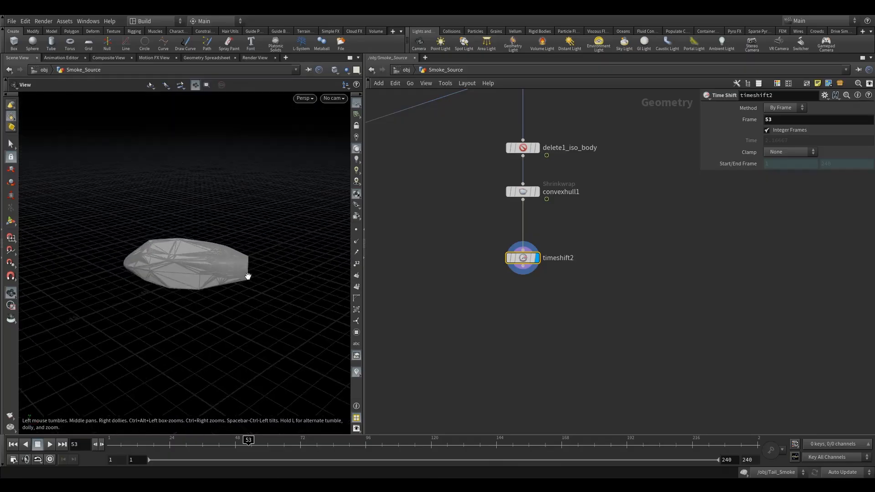
{"action": "right_click_drag", "start_coordinate": [246, 278], "coordinate": [214, 301], "text": "alt"}
{"action": "left_click_drag", "start_coordinate": [172, 271], "coordinate": [248, 253], "text": "alt"}
{"action": "left_click", "coordinate": [337, 98]}
{"action": "left_click", "coordinate": [365, 141]}
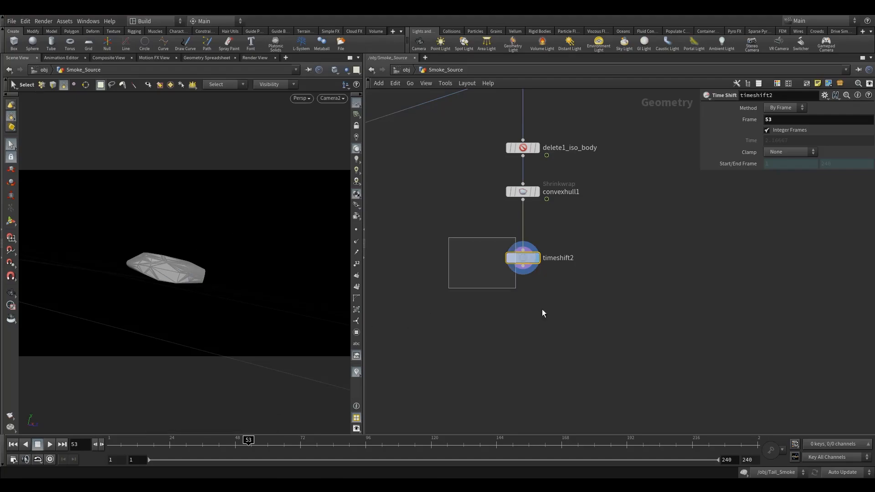
- Examine the convex hull's polygon layout up close and check the Shrinkwrap parameters of convexhull1
{"action": "scroll", "coordinate": [479, 277], "scroll_direction": "up", "scroll_amount": 2}
{"action": "scroll", "coordinate": [480, 277], "scroll_direction": "up", "scroll_amount": 1}
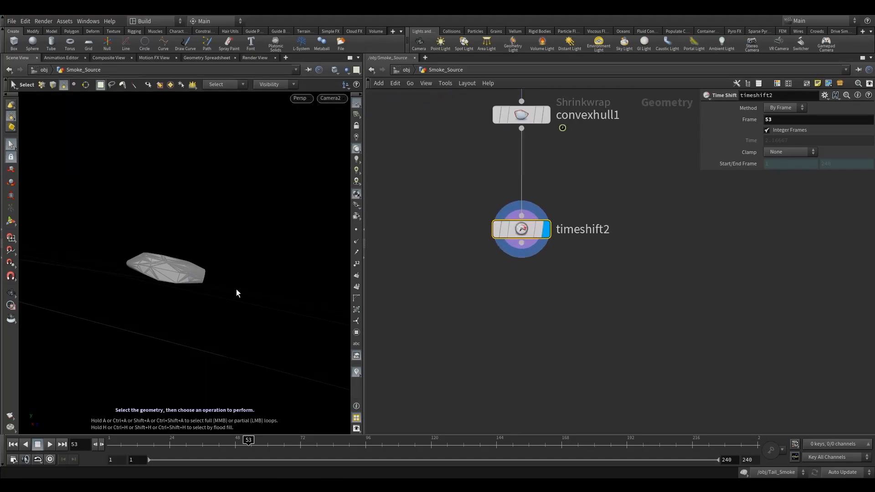
{"action": "left_click_drag", "start_coordinate": [172, 269], "coordinate": [176, 294], "text": "alt"}
{"action": "right_click_drag", "start_coordinate": [176, 294], "coordinate": [378, 204], "text": "alt"}
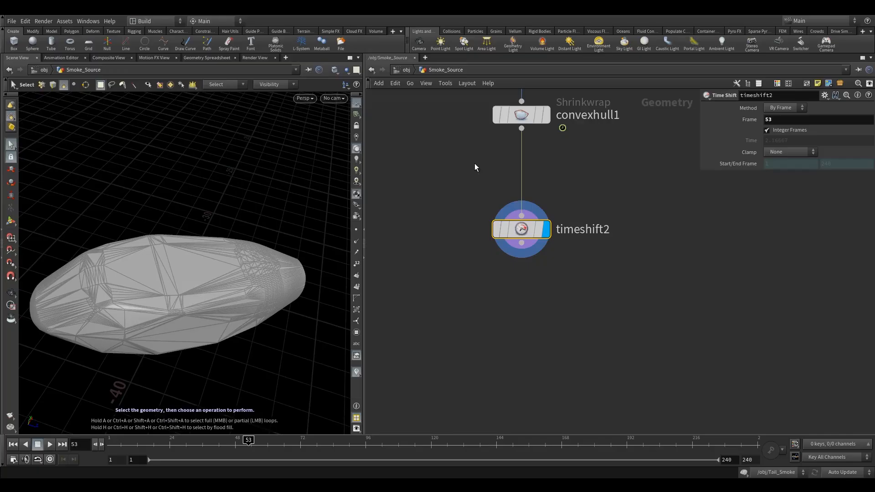
{"action": "middle_click_drag", "start_coordinate": [482, 142], "coordinate": [479, 226]}
{"action": "left_click", "coordinate": [520, 198]}
{"action": "middle_click_drag", "start_coordinate": [446, 285], "coordinate": [443, 231]}
{"action": "left_click", "coordinate": [455, 244]}
{"action": "left_click_drag", "start_coordinate": [205, 299], "coordinate": [170, 288], "text": "alt"}
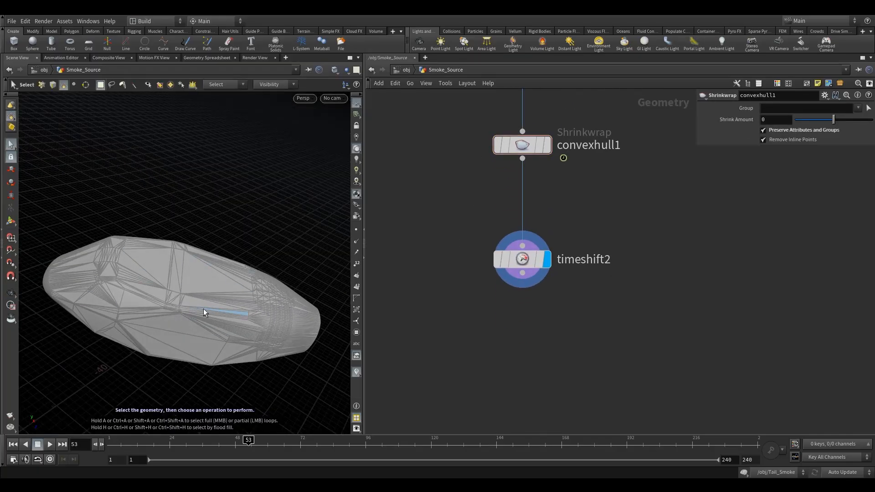
- Add a Remesh node after timeshift2, connect it to the frozen hull, and display it
{"action": "middle_click_drag", "start_coordinate": [490, 345], "coordinate": [476, 319]}
{"action": "key", "text": "Tab"}
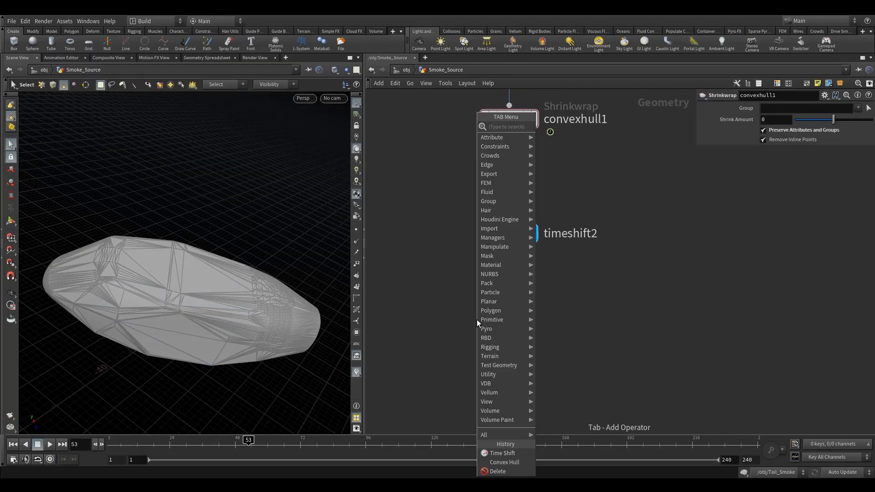
{"action": "type", "text": "re"}
{"action": "left_click", "coordinate": [556, 145]}
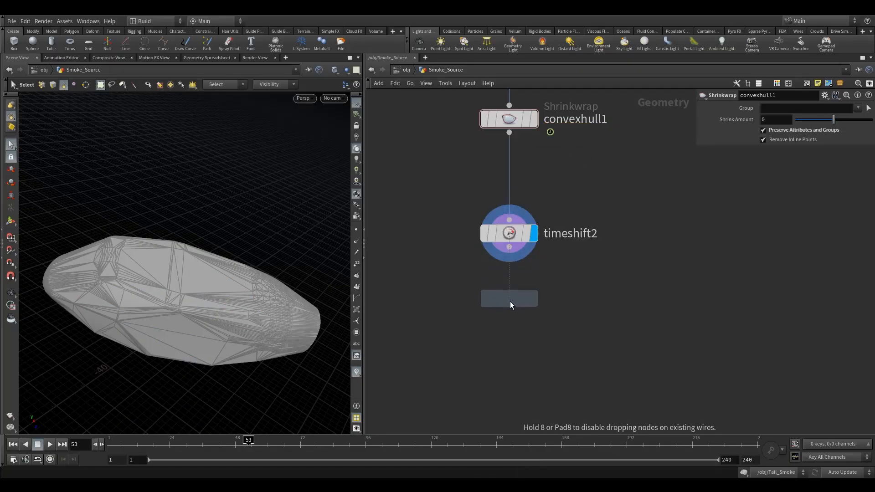
{"action": "left_click", "coordinate": [510, 300]}
{"action": "left_click_drag", "start_coordinate": [510, 247], "coordinate": [497, 296]}
{"action": "left_click", "coordinate": [533, 310]}
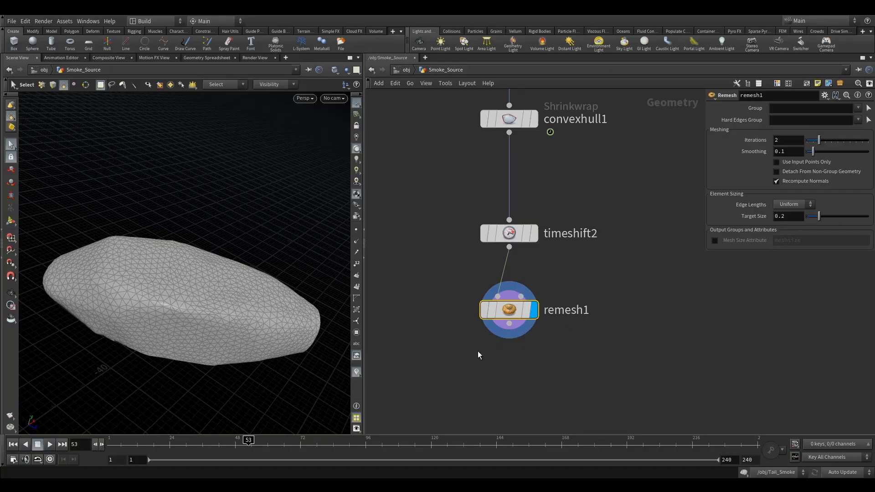
{"action": "key", "text": "Tab"}
{"action": "type", "text": "de"}
{"action": "left_click", "coordinate": [585, 126]}
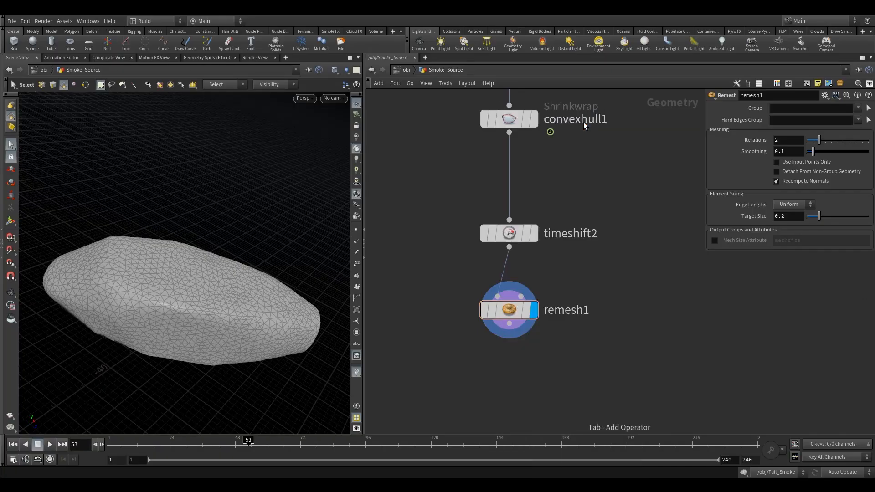
{"action": "left_click", "coordinate": [458, 373]}
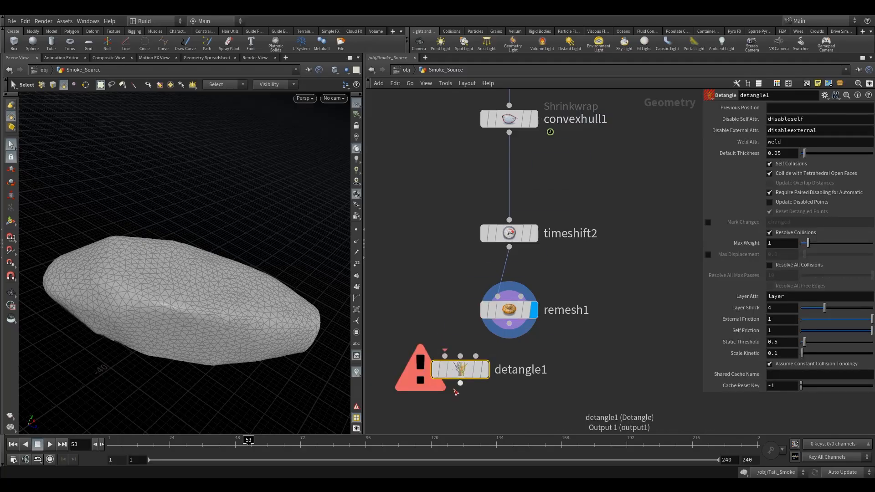
{"action": "key", "text": "Delete"}
- Add a Delete node below remesh1, connect it to remesh1's output, and display it
{"action": "key", "text": "Tab"}
{"action": "mouse_move", "coordinate": [479, 180]}
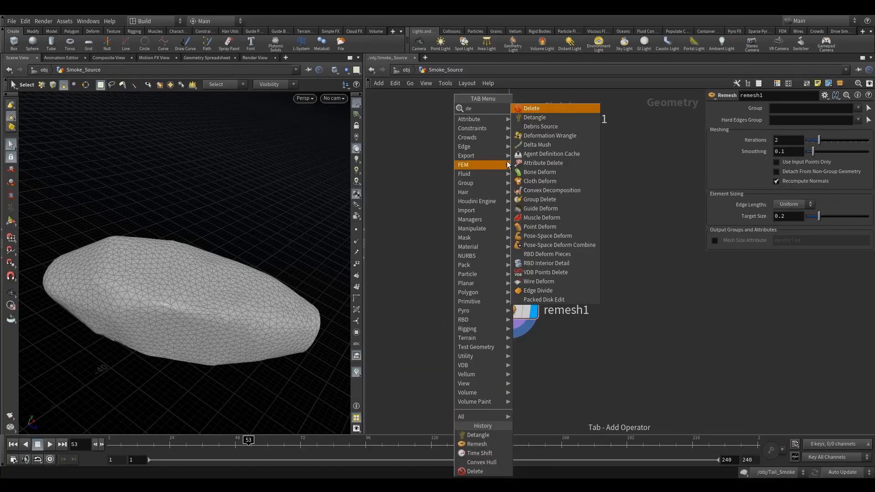
{"action": "left_click", "coordinate": [530, 111]}
{"action": "left_click", "coordinate": [510, 387]}
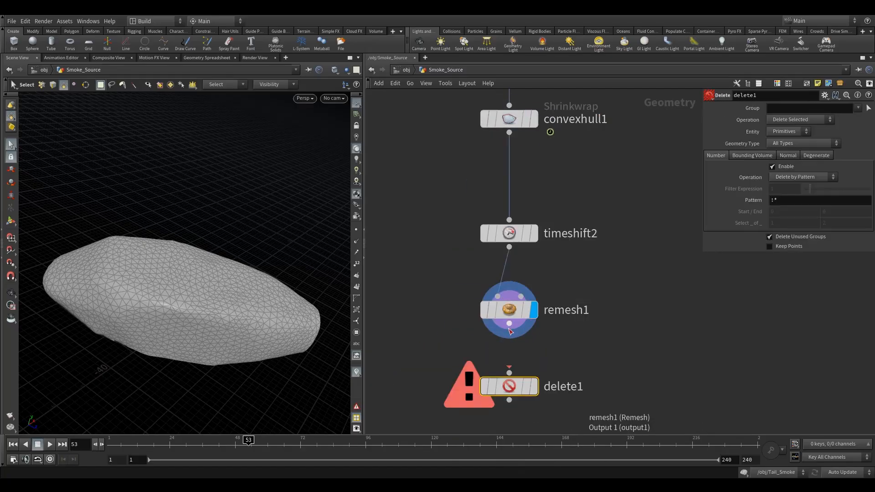
{"action": "mouse_move", "coordinate": [510, 388]}
- Enable deletion by bounding volume on delete1, using a Bounding Box
{"action": "right_click_drag", "start_coordinate": [265, 302], "coordinate": [169, 365], "text": "alt"}
{"action": "left_click_drag", "start_coordinate": [196, 353], "coordinate": [221, 320], "text": "alt"}
{"action": "right_click_drag", "start_coordinate": [221, 320], "coordinate": [204, 301], "text": "alt"}
{"action": "left_click_drag", "start_coordinate": [203, 300], "coordinate": [195, 314], "text": "alt"}
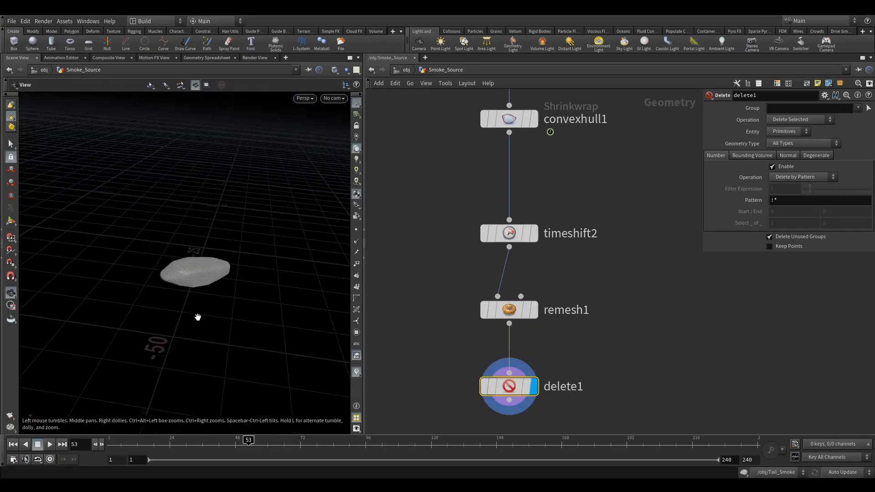
{"action": "middle_click_drag", "start_coordinate": [183, 269], "coordinate": [157, 264], "text": "alt"}
{"action": "right_click_drag", "start_coordinate": [156, 263], "coordinate": [200, 279], "text": "alt"}
{"action": "key", "text": "s"}
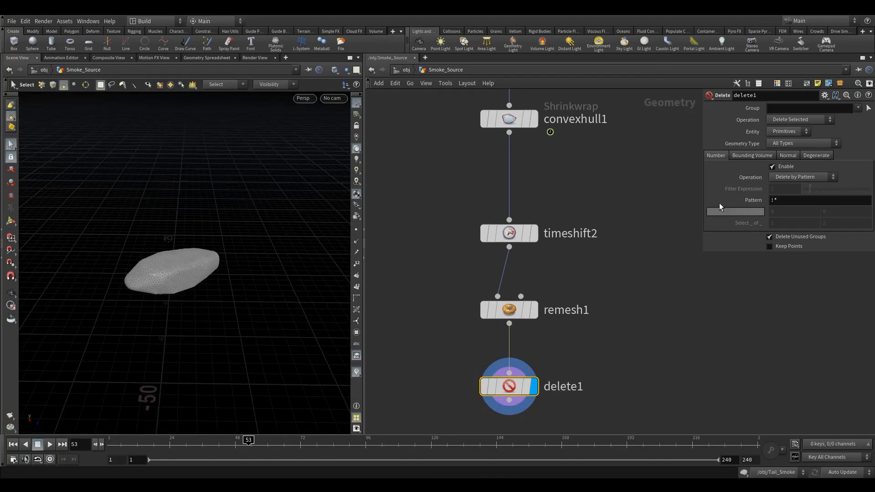
{"action": "left_click", "coordinate": [742, 155]}
{"action": "mouse_move", "coordinate": [142, 290]}
{"action": "left_mouse_down", "text": "alt"}
{"action": "mouse_move", "coordinate": [139, 274]}
{"action": "mouse_move", "coordinate": [155, 280]}
{"action": "mouse_move", "coordinate": [141, 273]}
{"action": "left_mouse_up", "text": "alt"}
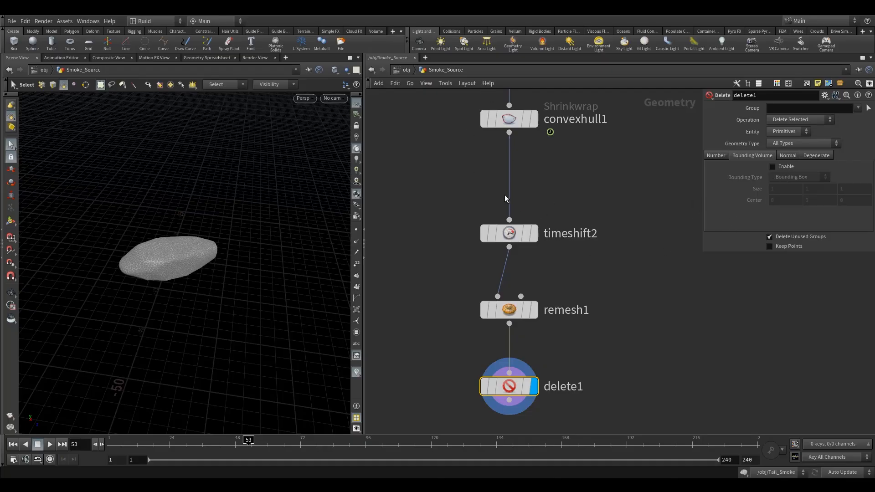
{"action": "middle_click_drag", "start_coordinate": [566, 123], "coordinate": [575, 218]}
{"action": "scroll", "coordinate": [610, 250], "scroll_direction": "down", "scroll_amount": 6}
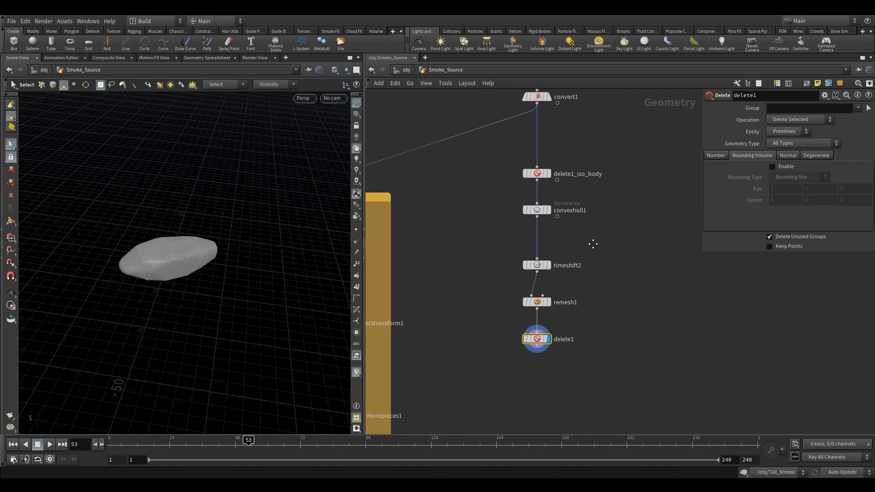
{"action": "left_click", "coordinate": [772, 167]}
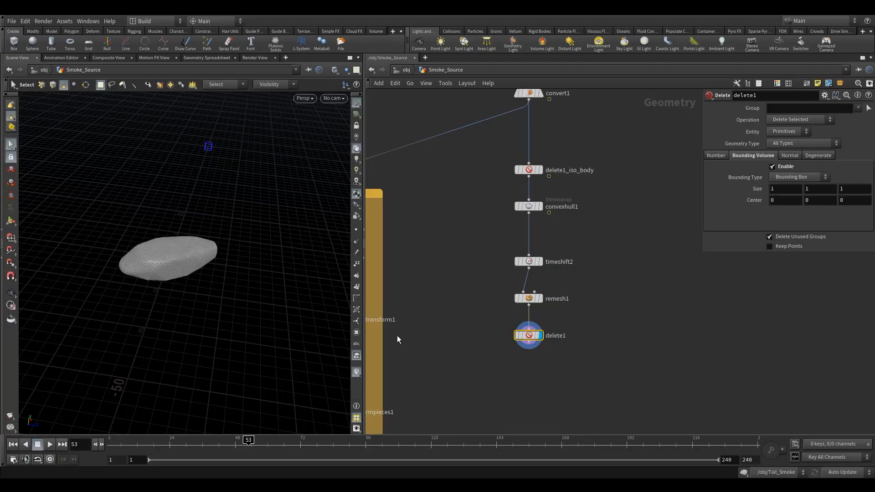
- Move delete1's bounding box along X onto the frozen hull, to a center X of about -37
{"action": "key", "text": "Escape"}
{"action": "left_click_drag", "start_coordinate": [53, 228], "coordinate": [206, 285]}
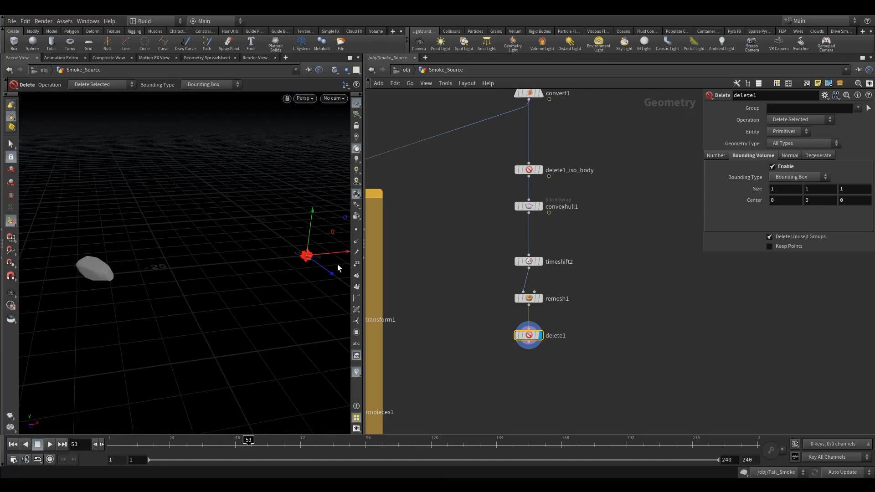
{"action": "left_click_drag", "start_coordinate": [335, 253], "coordinate": [131, 269]}
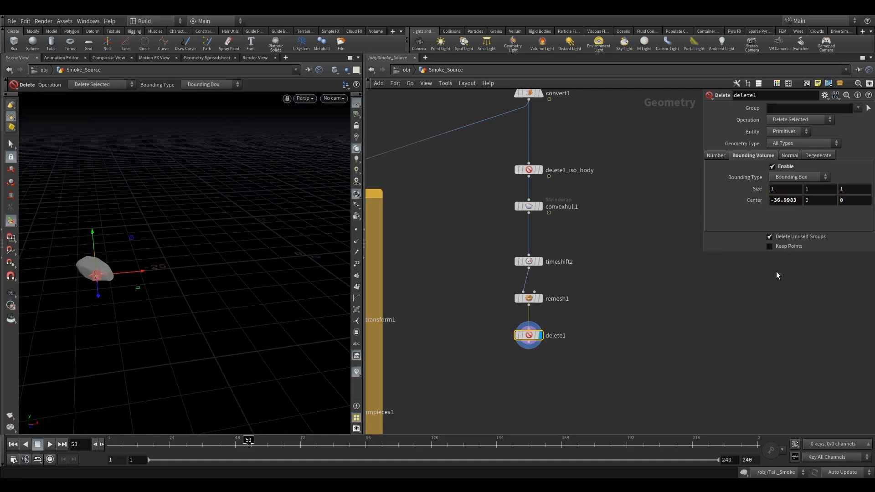
- Resize the bounding box over the hull's middle to about 5.2 x 3.8 x 3.6, centered at about X -37.8 and Y 1.4
{"action": "left_click_drag", "start_coordinate": [703, 223], "coordinate": [628, 227]}
{"action": "key", "text": "Escape"}
{"action": "left_click_drag", "start_coordinate": [127, 287], "coordinate": [237, 209]}
{"action": "key", "text": "Return"}
{"action": "mouse_move", "coordinate": [175, 297]}
{"action": "left_mouse_down"}
{"action": "mouse_move", "coordinate": [177, 289]}
{"action": "mouse_move", "coordinate": [194, 292]}
{"action": "mouse_move", "coordinate": [160, 296]}
{"action": "mouse_move", "coordinate": [189, 293]}
{"action": "left_mouse_up"}
{"action": "mouse_move", "coordinate": [231, 273]}
{"action": "left_mouse_down"}
{"action": "mouse_move", "coordinate": [227, 266]}
{"action": "mouse_move", "coordinate": [252, 257]}
{"action": "mouse_move", "coordinate": [243, 261]}
{"action": "left_mouse_up"}
- View the cut hull through Camera2 and extend the bounding box's Z size to about 4.1
{"action": "left_click", "coordinate": [331, 98]}
{"action": "left_click", "coordinate": [331, 98]}
{"action": "left_click", "coordinate": [329, 99]}
{"action": "left_click", "coordinate": [348, 142]}
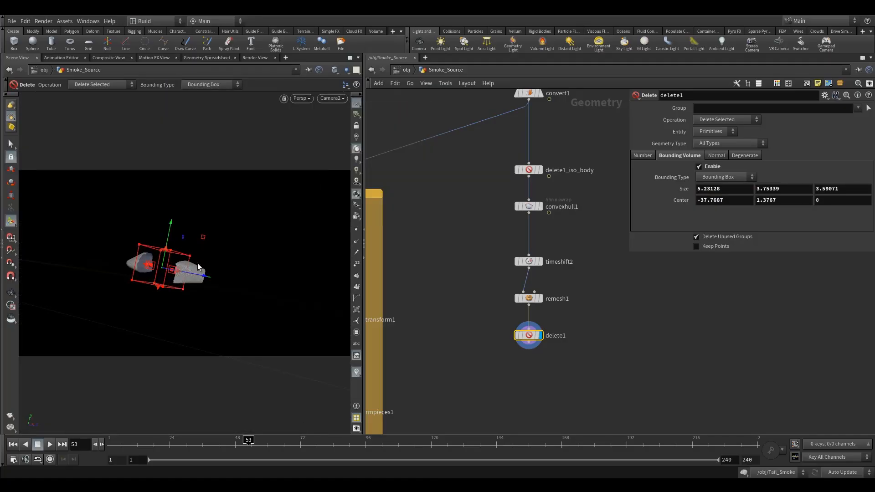
{"action": "left_click_drag", "start_coordinate": [193, 279], "coordinate": [178, 278]}
- Set the bounding box size of delete1 to 6, 4, 4
{"action": "left_click", "coordinate": [735, 193]}
{"action": "type", "text": "6"}
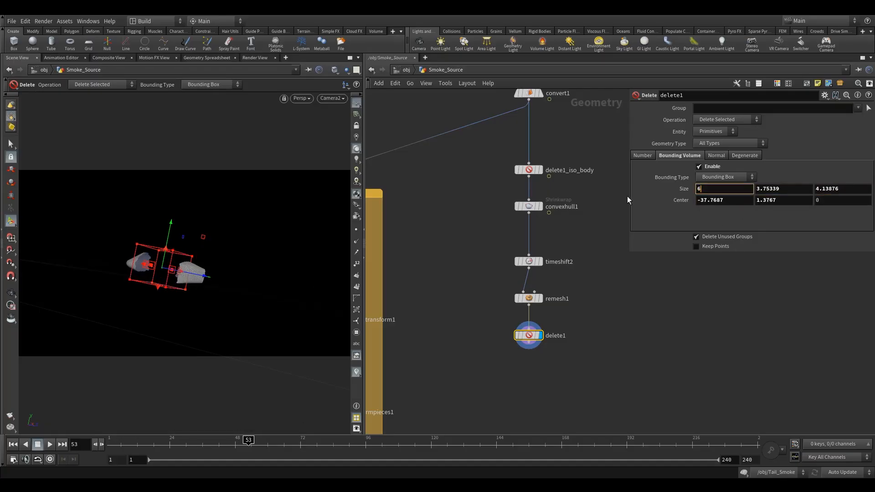
{"action": "key", "text": "Tab"}
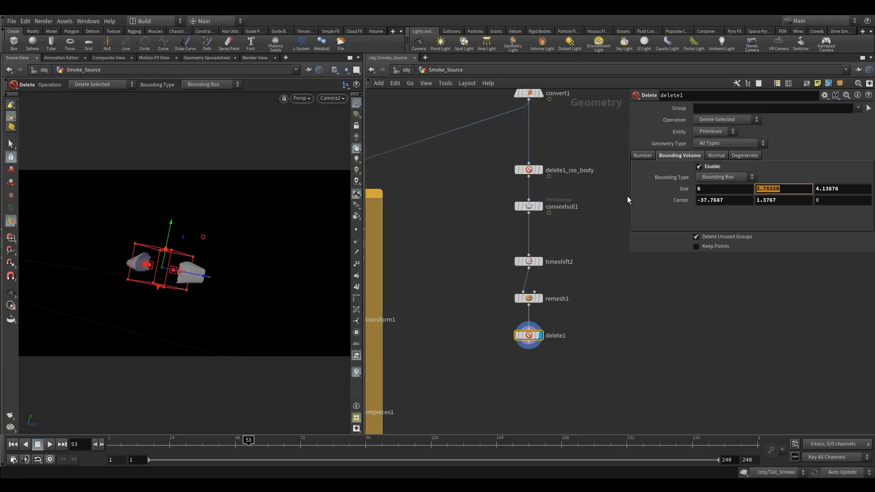
{"action": "type", "text": "4"}
{"action": "key", "text": "Tab"}
{"action": "type", "text": "4"}
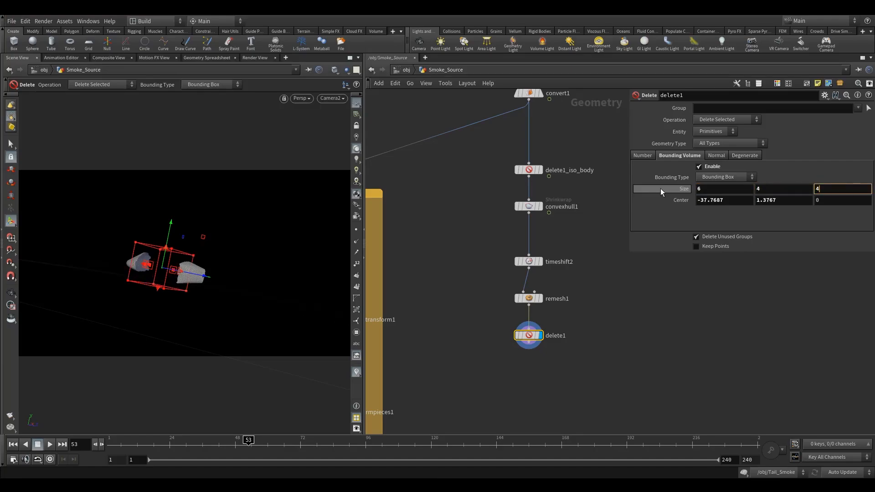
- Try a center Y of 0 for delete1's bounding box
{"action": "left_click", "coordinate": [780, 203]}
{"action": "type", "text": "0"}
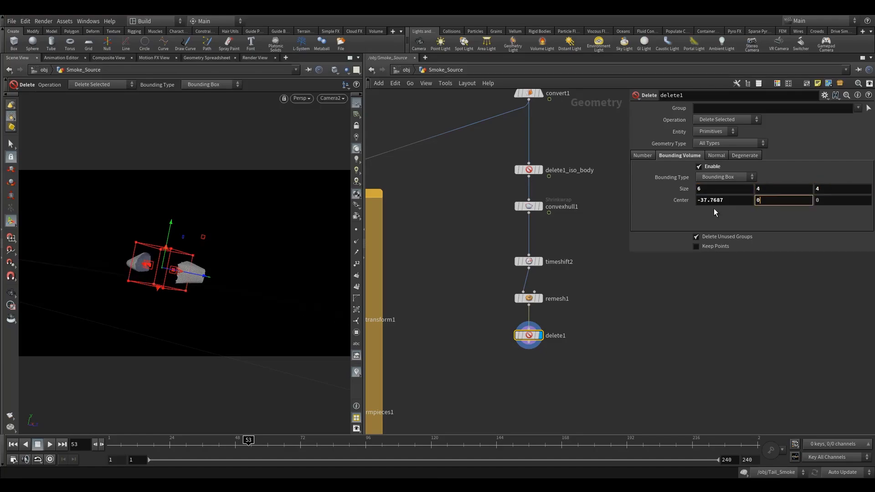
{"action": "key", "text": "Return"}
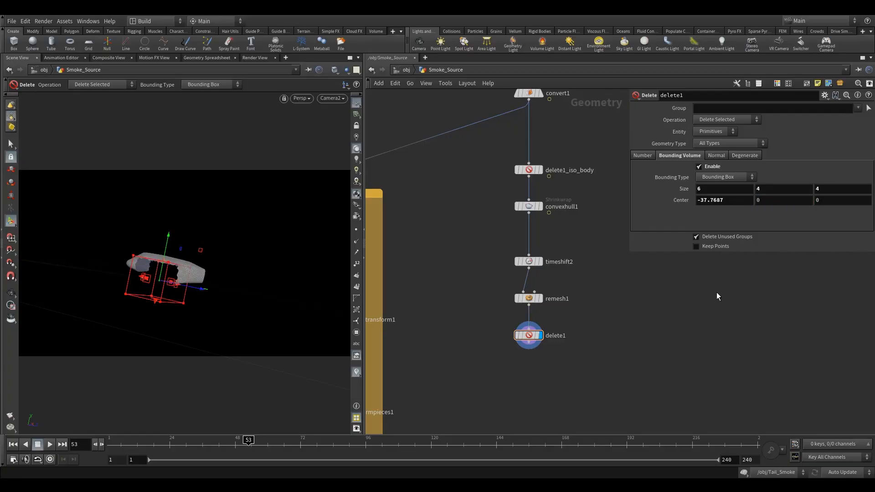
- Set the bounding box center of delete1 to Y 1 and X -37
{"action": "left_click", "coordinate": [798, 200]}
{"action": "type", "text": "1"}
{"action": "key", "text": "Return"}
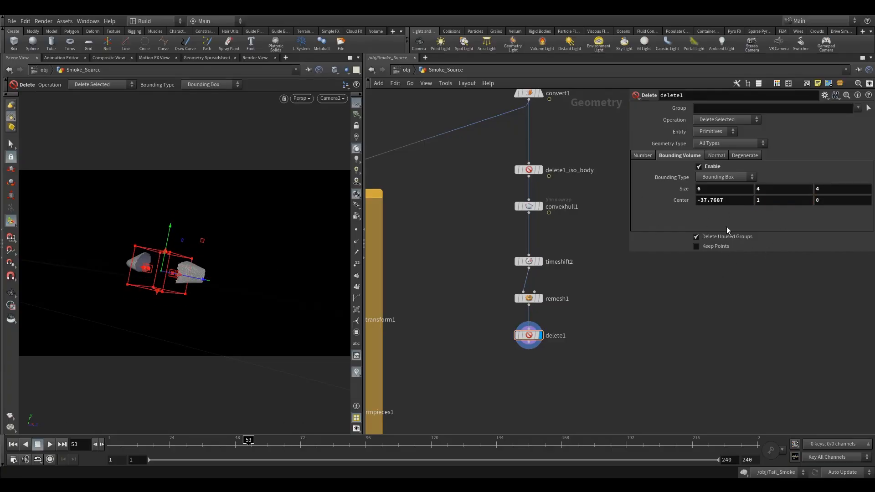
{"action": "left_click_drag", "start_coordinate": [731, 201], "coordinate": [703, 202]}
{"action": "key", "text": "Return"}
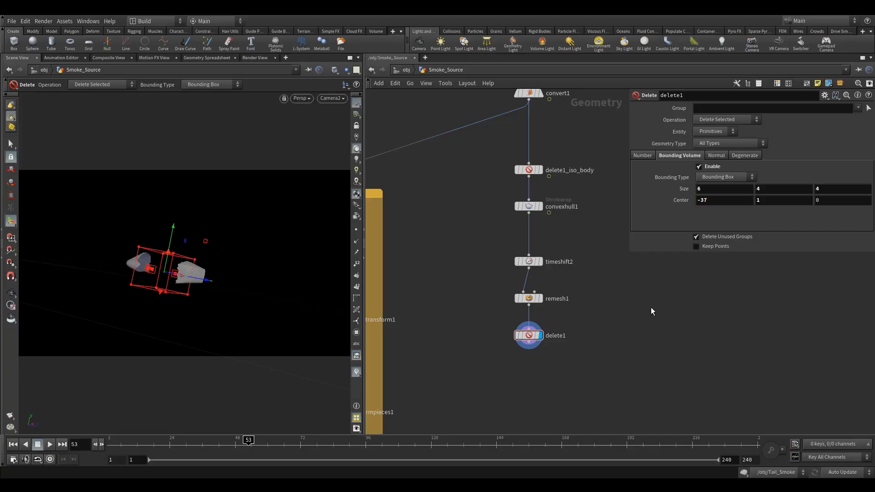
- Rename the delete1 node to delete1_middle
{"action": "left_click_drag", "start_coordinate": [615, 329], "coordinate": [617, 331]}
{"action": "middle_click_drag", "start_coordinate": [584, 337], "coordinate": [580, 298]}
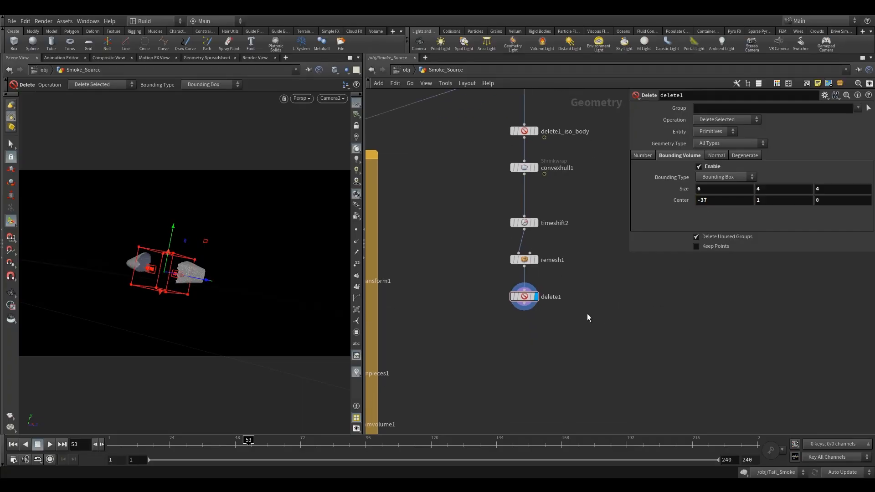
{"action": "scroll", "coordinate": [559, 284], "scroll_direction": "up", "scroll_amount": 2}
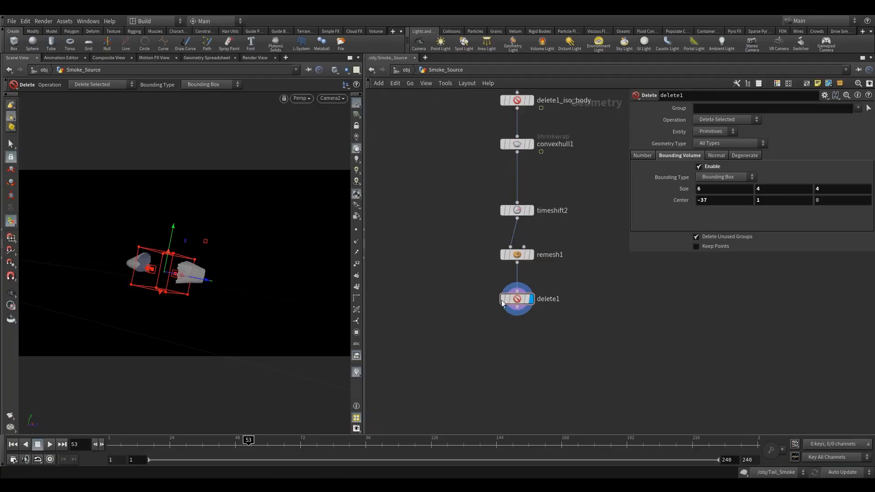
{"action": "double_click", "coordinate": [563, 299]}
{"action": "type", "text": "_middle"}
{"action": "key", "text": "Return"}
- Rename the timeshift2 node to timeshift2_f53
{"action": "left_click", "coordinate": [552, 210]}
{"action": "double_click", "coordinate": [552, 210]}
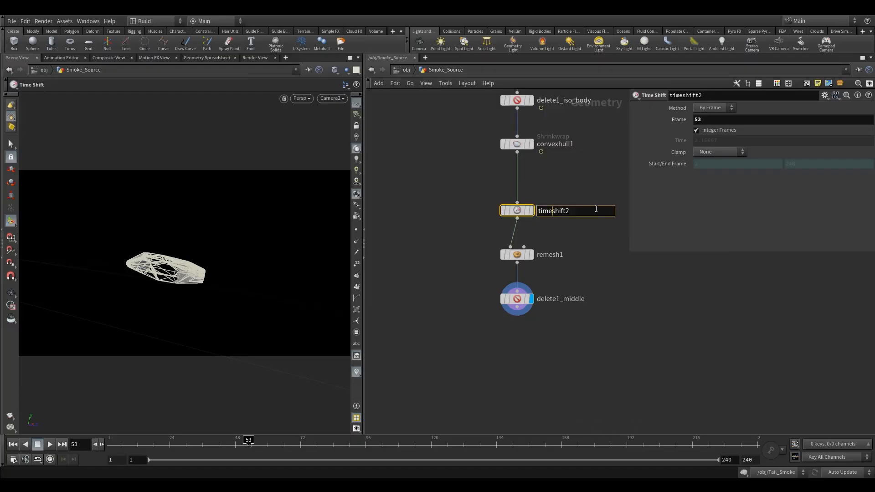
{"action": "type", "text": "_f53"}
{"action": "key", "text": "Return"}
- Add a Scatter node below delete1_middle, connect it to that node's output, and display it
{"action": "middle_click_drag", "start_coordinate": [474, 230], "coordinate": [475, 168]}
{"action": "left_click", "coordinate": [505, 266]}
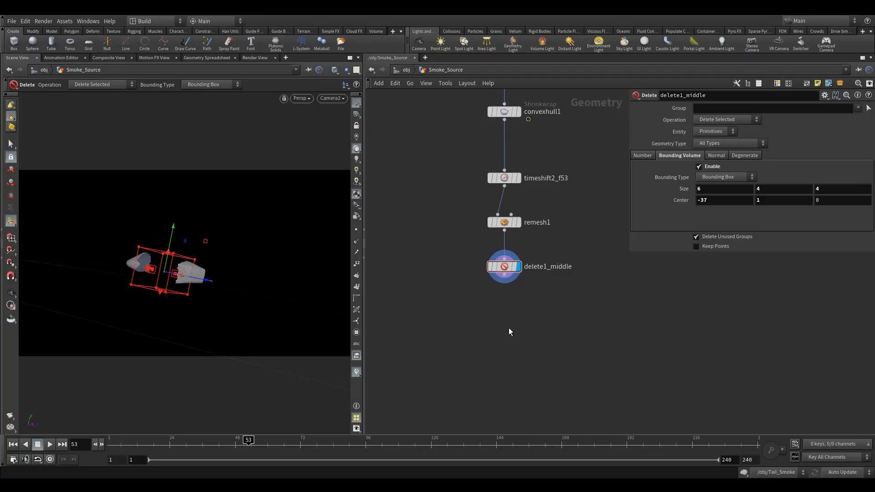
{"action": "key", "text": "Tab"}
{"action": "type", "text": "sca"}
{"action": "left_click", "coordinate": [605, 110]}
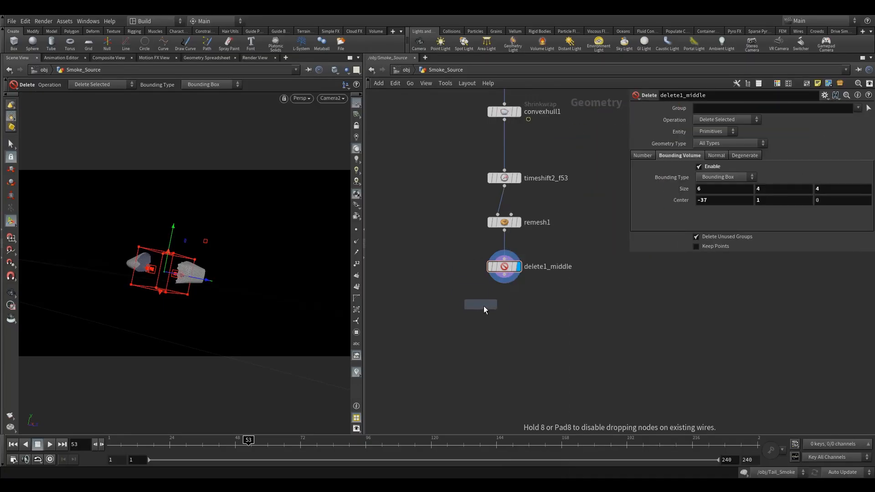
{"action": "left_click", "coordinate": [501, 320]}
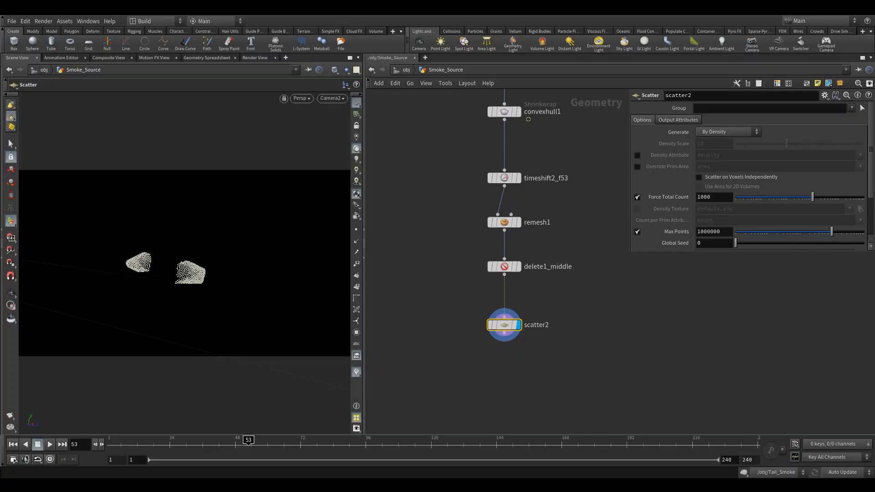
- Set scatter2's Force Total Count to 10 and move the node slightly closer to delete1_middle
{"action": "left_click_drag", "start_coordinate": [715, 196], "coordinate": [664, 205]}
{"action": "type", "text": "10"}
{"action": "key", "text": "Return"}
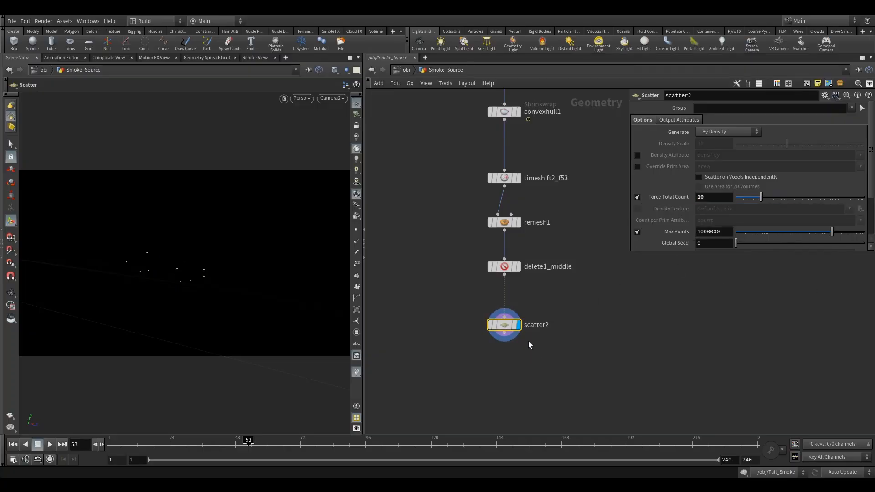
{"action": "left_click_drag", "start_coordinate": [510, 329], "coordinate": [509, 323]}
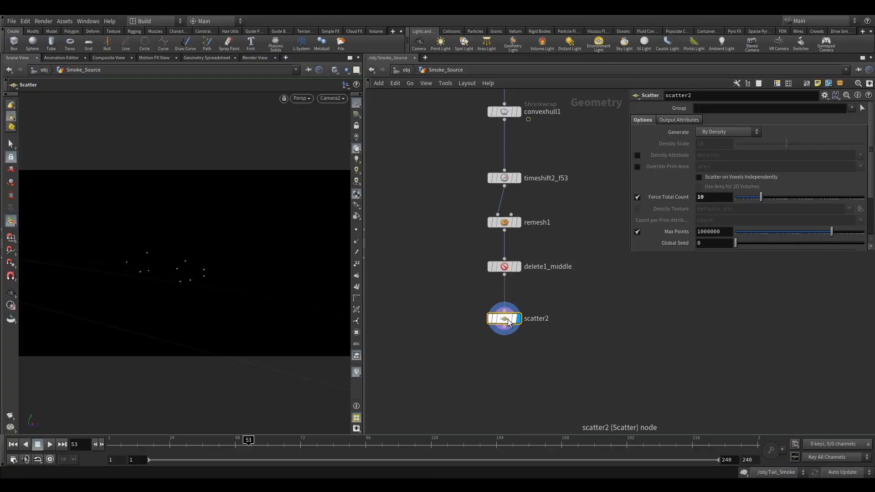
{"action": "left_click_drag", "start_coordinate": [631, 192], "coordinate": [589, 196]}
{"action": "double_click", "coordinate": [674, 199]}
{"action": "middle_click_drag", "start_coordinate": [574, 323], "coordinate": [545, 310]}
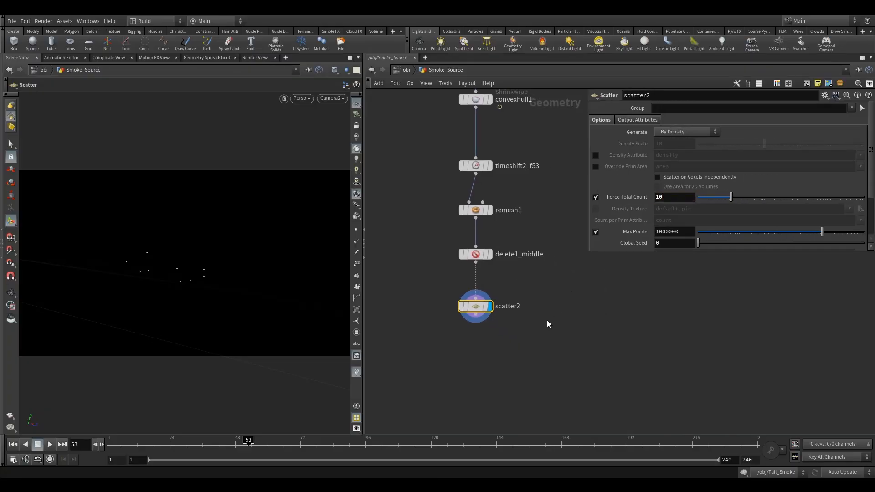
- Examine the distribution of the scattered points from several angles in the perspective view
{"action": "key", "text": "Escape"}
{"action": "left_click_drag", "start_coordinate": [181, 267], "coordinate": [169, 304]}
{"action": "key", "text": "Return"}
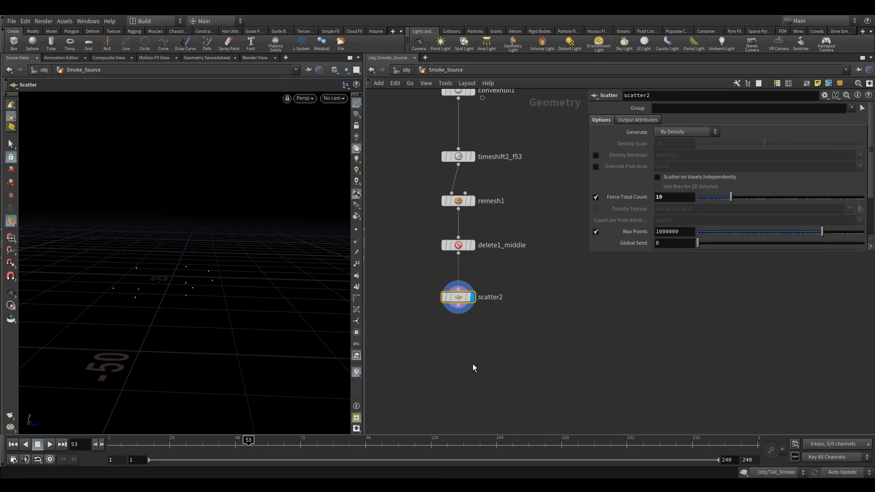
{"action": "key", "text": "Escape"}
{"action": "left_click_drag", "start_coordinate": [170, 298], "coordinate": [184, 293]}
{"action": "key", "text": "Return"}
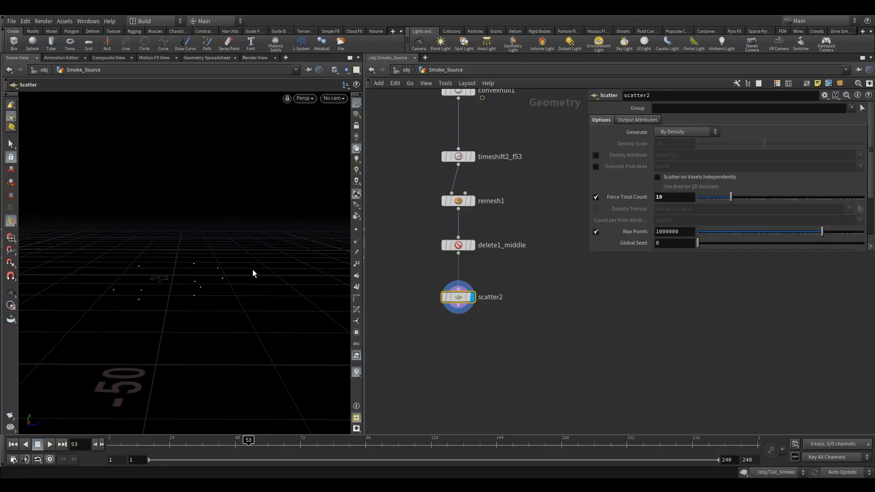
{"action": "key", "text": "Escape"}
{"action": "left_click_drag", "start_coordinate": [225, 283], "coordinate": [183, 315]}
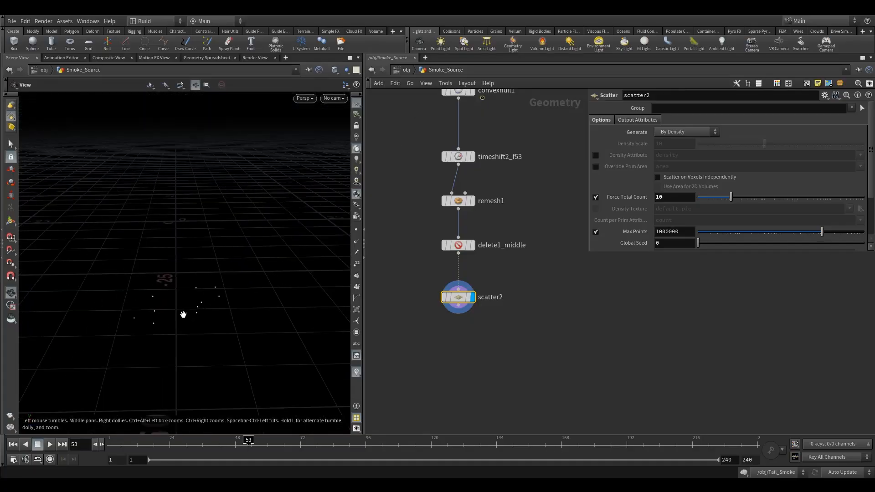
{"action": "key", "text": "Return"}
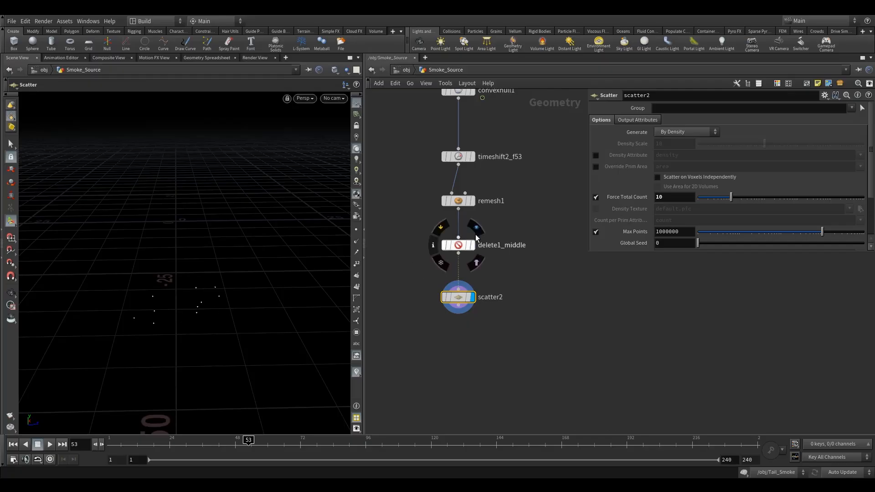
- Display delete1_middle and inspect the two remaining end pieces of the hull
{"action": "left_click", "coordinate": [477, 230]}
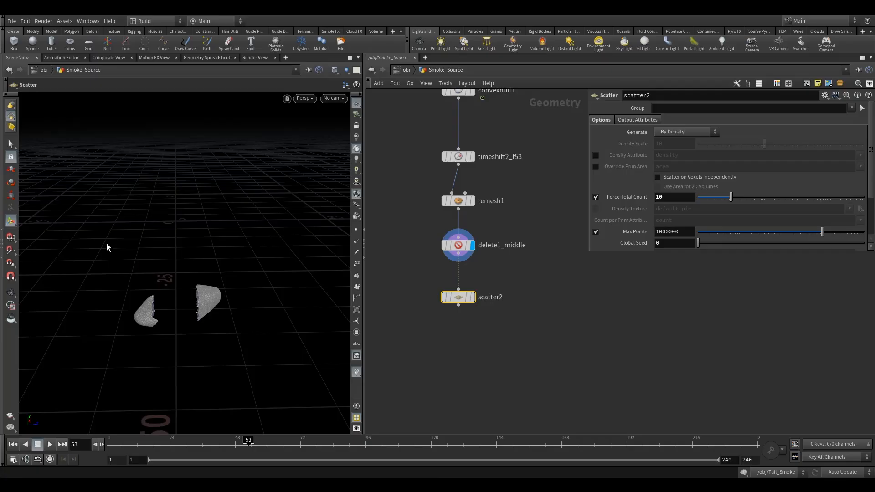
{"action": "key", "text": "Escape"}
{"action": "left_click_drag", "start_coordinate": [164, 315], "coordinate": [232, 301], "text": "alt"}
- Add a Pack node beside delete1_middle, fed by remesh1's output
{"action": "middle_click_drag", "start_coordinate": [587, 283], "coordinate": [577, 287]}
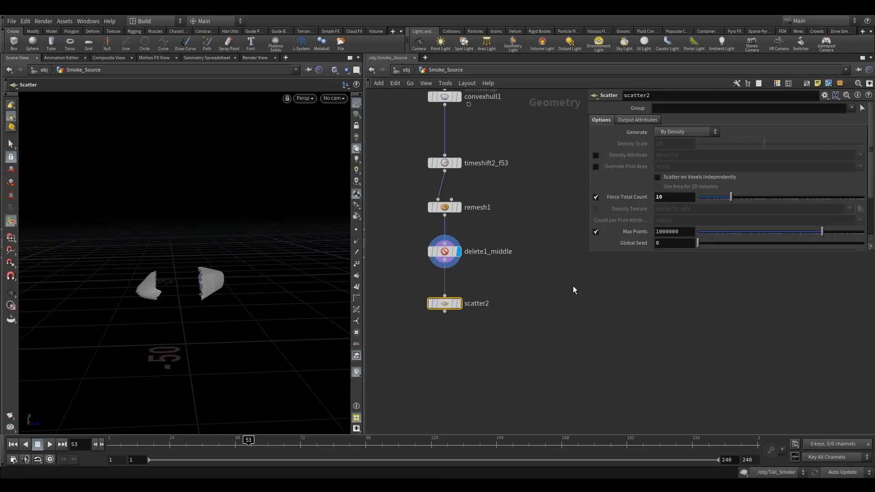
{"action": "key", "text": "Tab"}
{"action": "type", "text": "pa"}
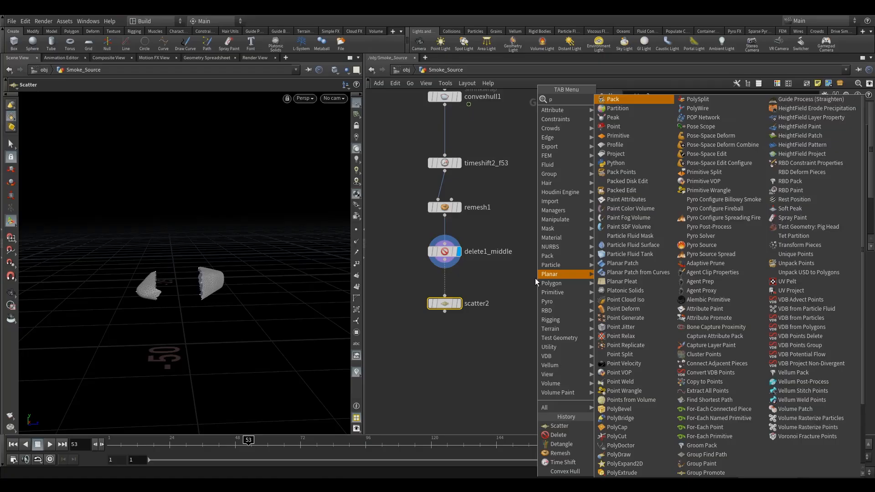
{"action": "left_click", "coordinate": [617, 101]}
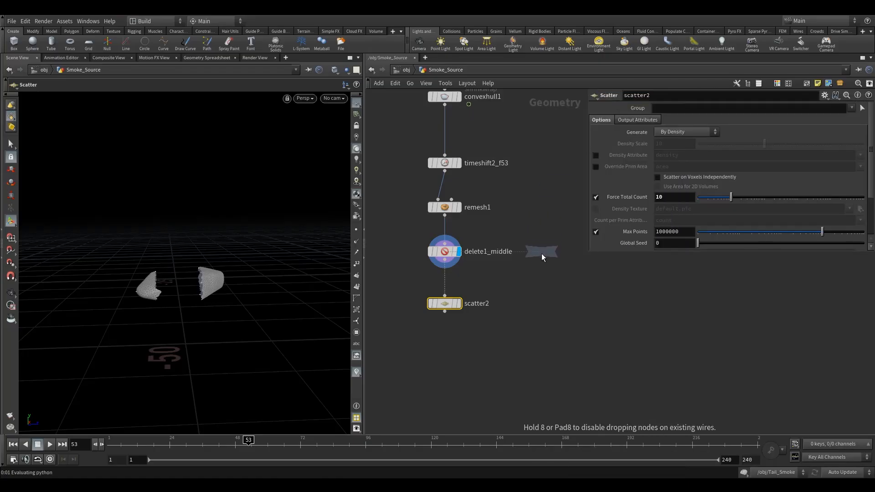
{"action": "left_click", "coordinate": [542, 250]}
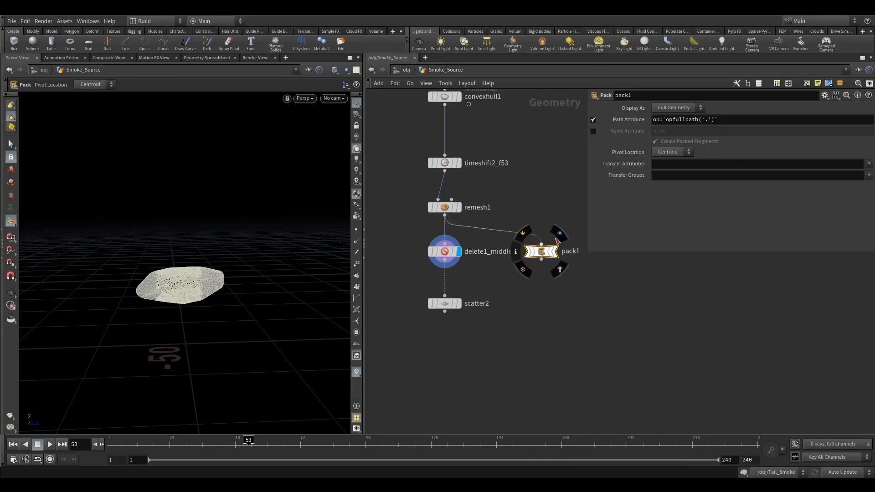
- Display pack1 and set the viewport shading to Wireframe
{"action": "left_click", "coordinate": [555, 251]}
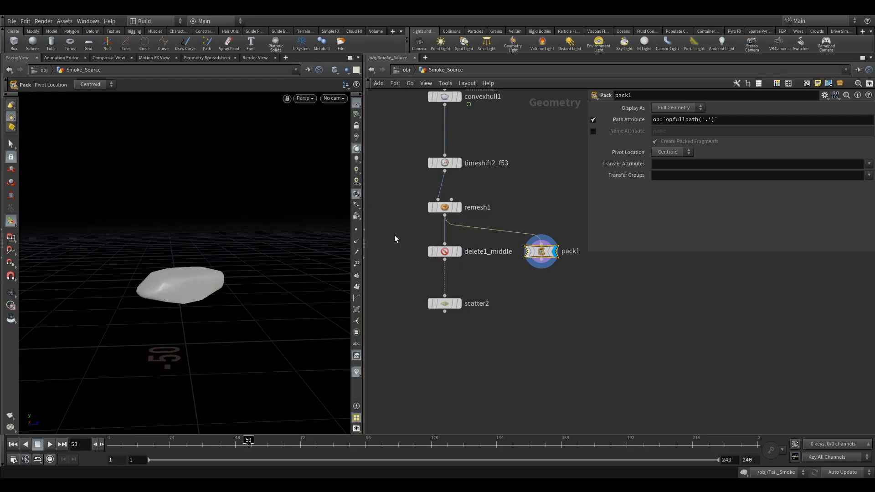
{"action": "left_click", "coordinate": [334, 98]}
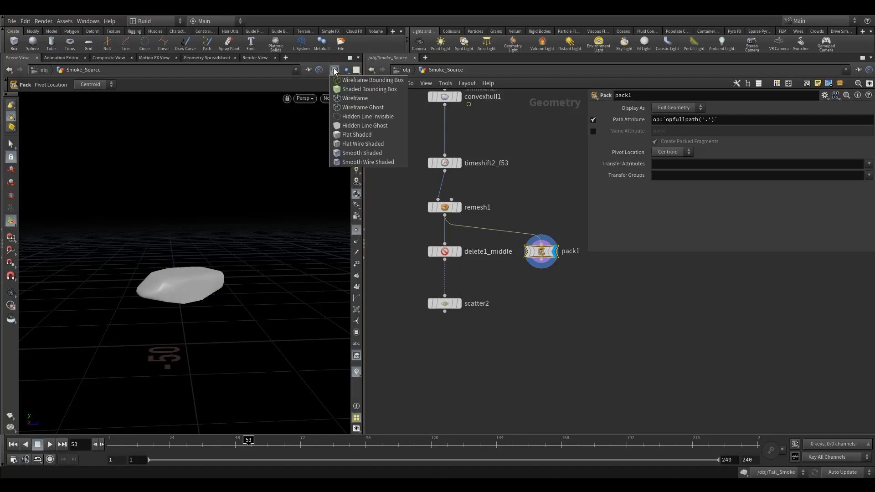
{"action": "left_click", "coordinate": [350, 93]}
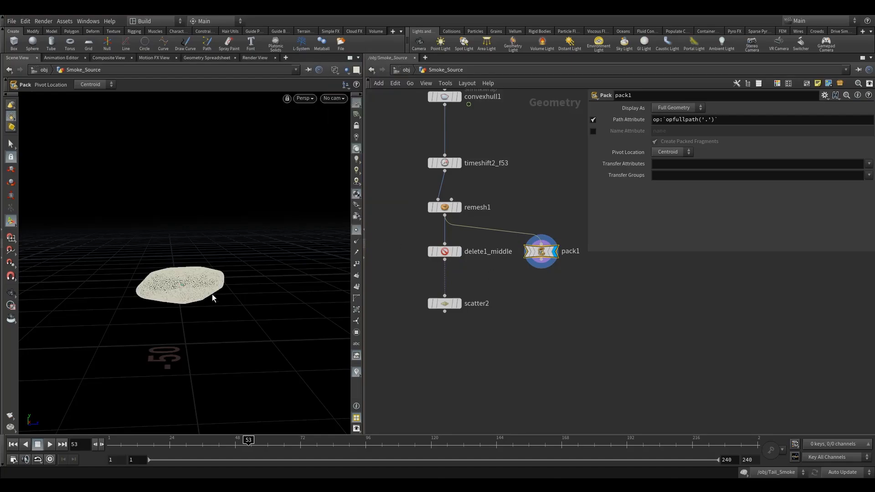
- Compare the packed hull in Wireframe Bounding Box and Wireframe shading, viewing it from a different angle
{"action": "left_click", "coordinate": [335, 70]}
{"action": "left_click", "coordinate": [358, 81]}
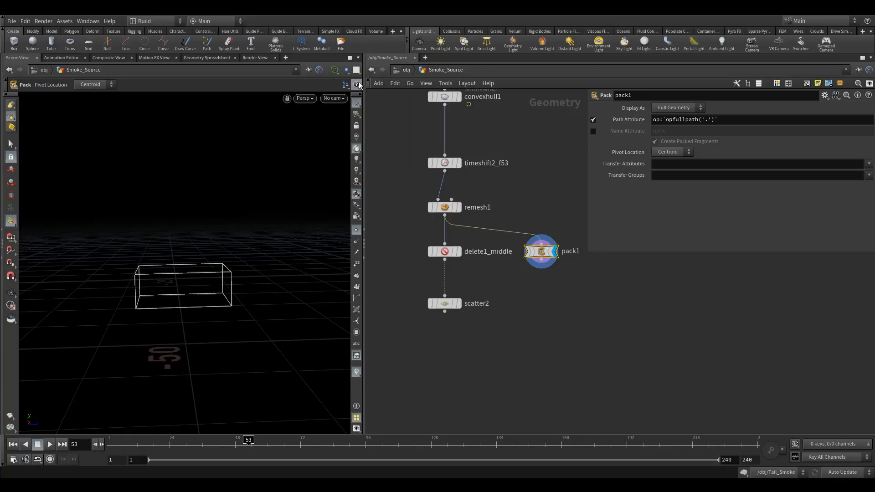
{"action": "left_click", "coordinate": [335, 72]}
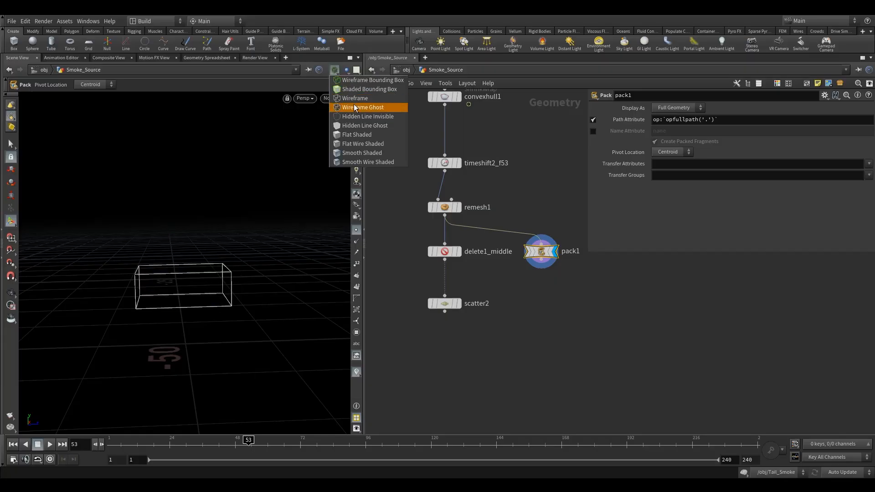
{"action": "left_click", "coordinate": [351, 97]}
{"action": "mouse_move", "coordinate": [205, 287]}
{"action": "right_mouse_down", "text": "alt"}
{"action": "mouse_move", "coordinate": [317, 247]}
{"action": "mouse_move", "coordinate": [246, 268]}
{"action": "right_mouse_up", "text": "alt"}
{"action": "left_click_drag", "start_coordinate": [246, 269], "coordinate": [169, 262], "text": "alt"}
{"action": "right_click_drag", "start_coordinate": [175, 262], "coordinate": [178, 285], "text": "alt"}
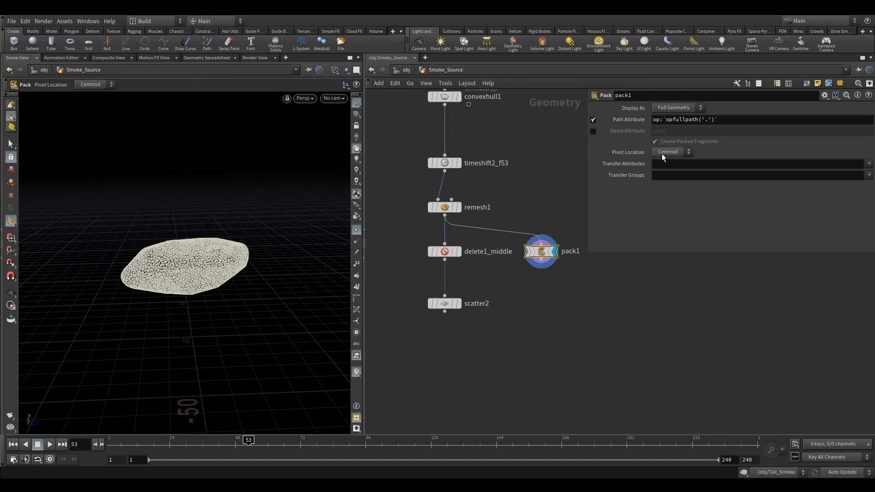
- Add an Attribute Wrangle below scatter2, with scatter2 as first input and pack1 as second, and display it
{"action": "middle_click_drag", "start_coordinate": [550, 297], "coordinate": [537, 302]}
{"action": "key", "text": "Tab"}
{"action": "type", "text": "aw"}
{"action": "left_click", "coordinate": [574, 99]}
{"action": "left_click", "coordinate": [434, 354]}
{"action": "left_click_drag", "start_coordinate": [431, 317], "coordinate": [436, 296]}
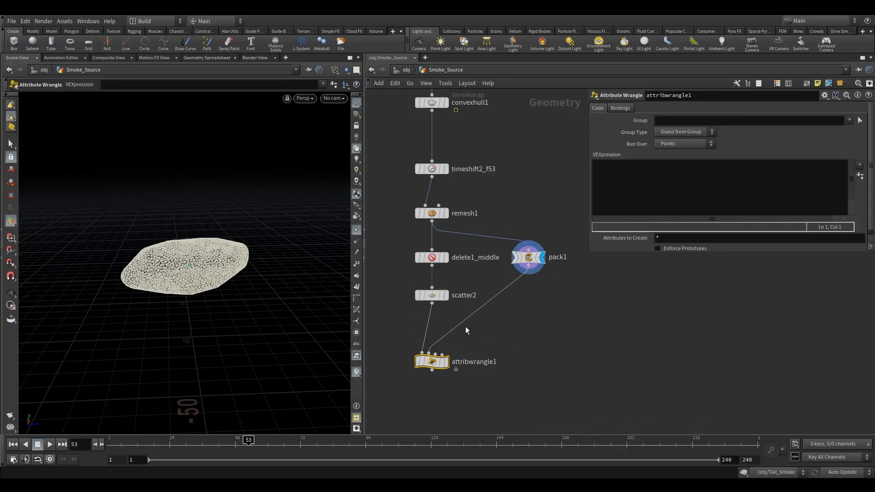
{"action": "left_click", "coordinate": [456, 348]}
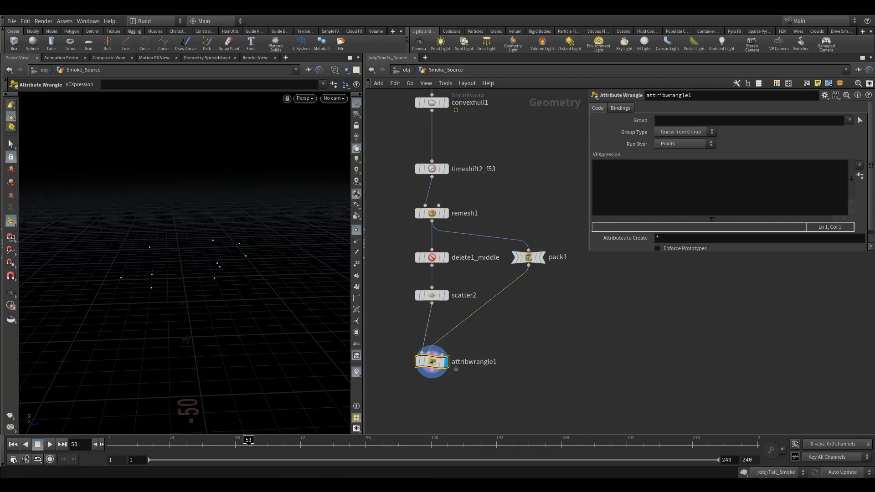
- Start attribwrangle1's VEXpression with v@v = point( to read a point attribute
{"action": "left_click", "coordinate": [636, 191]}
{"action": "type", "text": "v@"}
{"action": "key", "text": "Escape"}
{"action": "type", "text": "v = "}
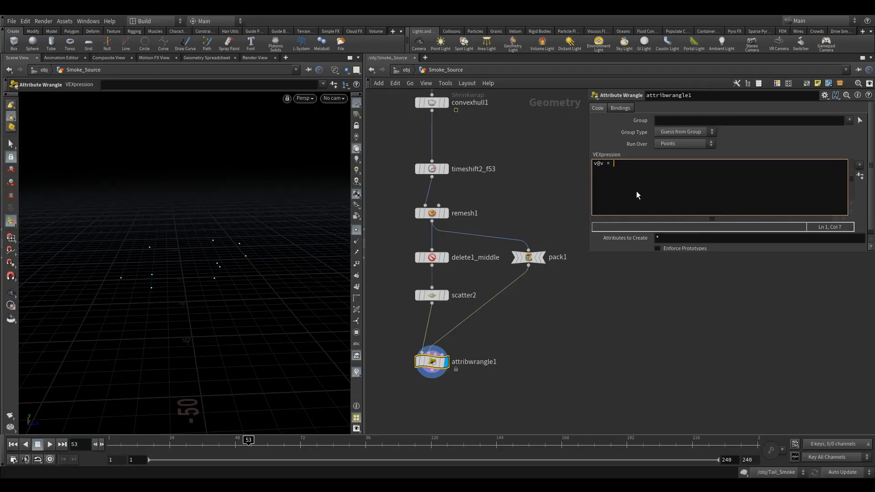
{"action": "type", "text": "point"}
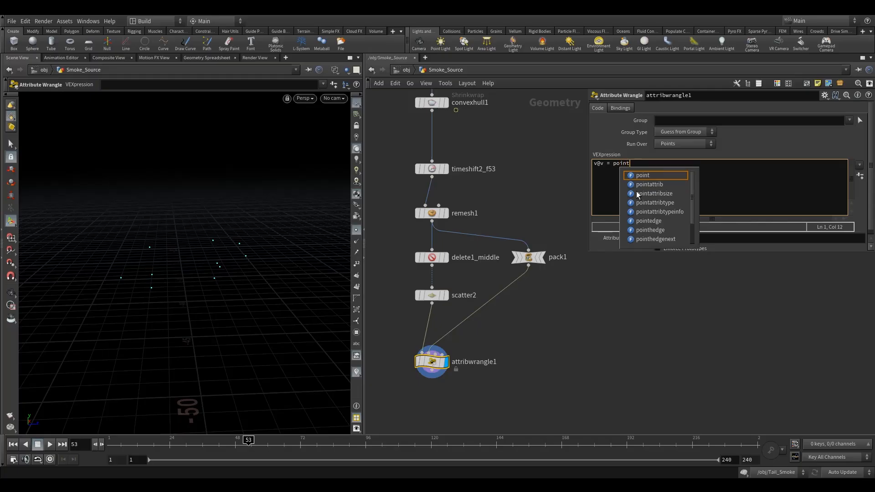
{"action": "type", "text": "("}
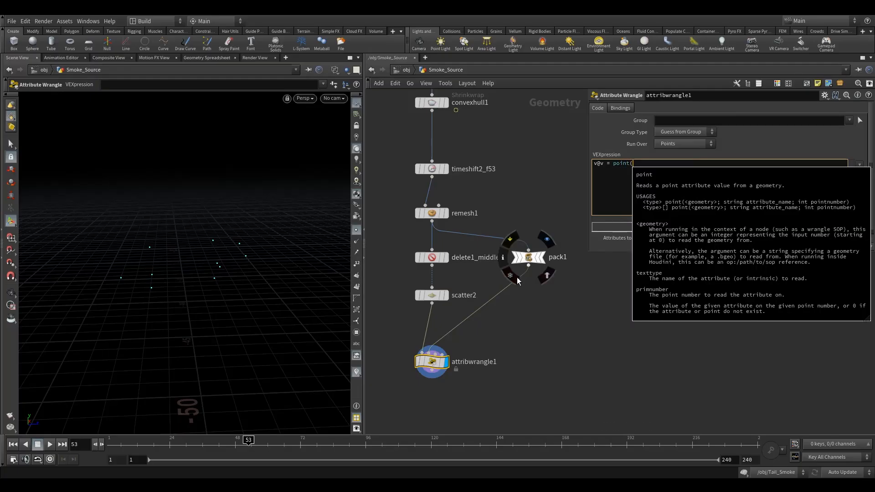
{"action": "mouse_move", "coordinate": [530, 259]}
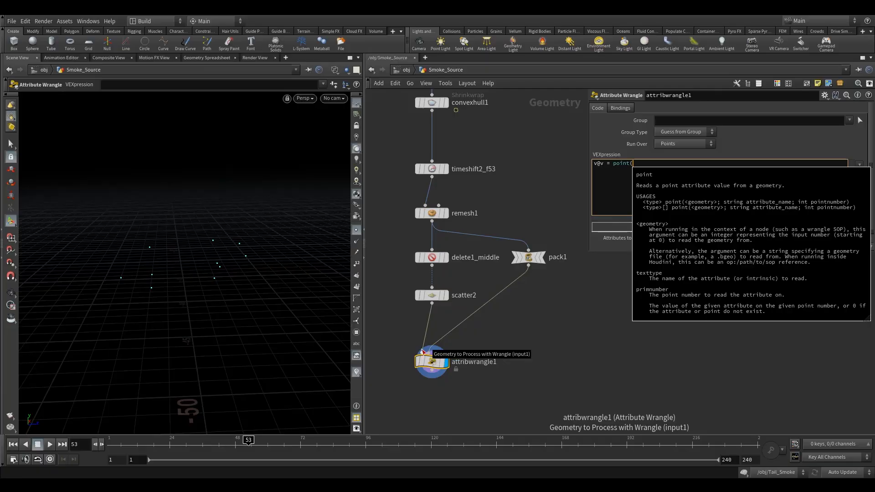
- Complete attribwrangle1's VEXpression so it reads v@v = point(1,"P",0) - v@P;
{"action": "left_click", "coordinate": [431, 295]}
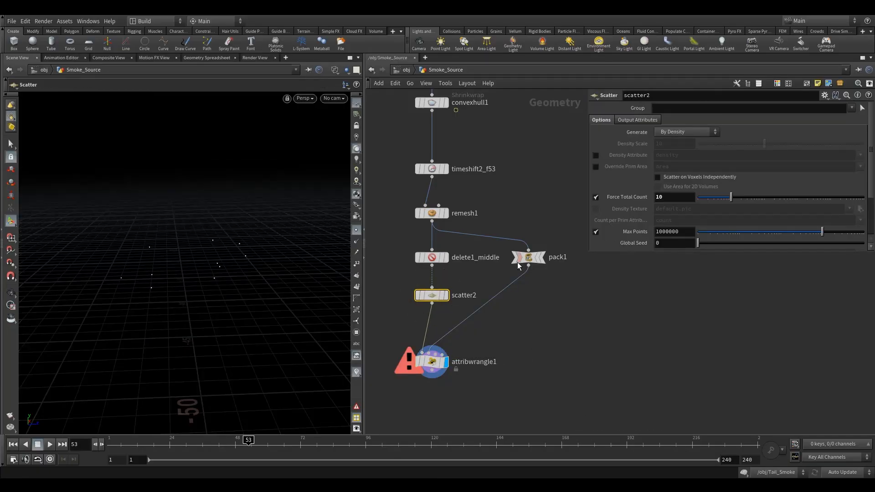
{"action": "left_click", "coordinate": [412, 359]}
{"action": "left_click", "coordinate": [684, 166]}
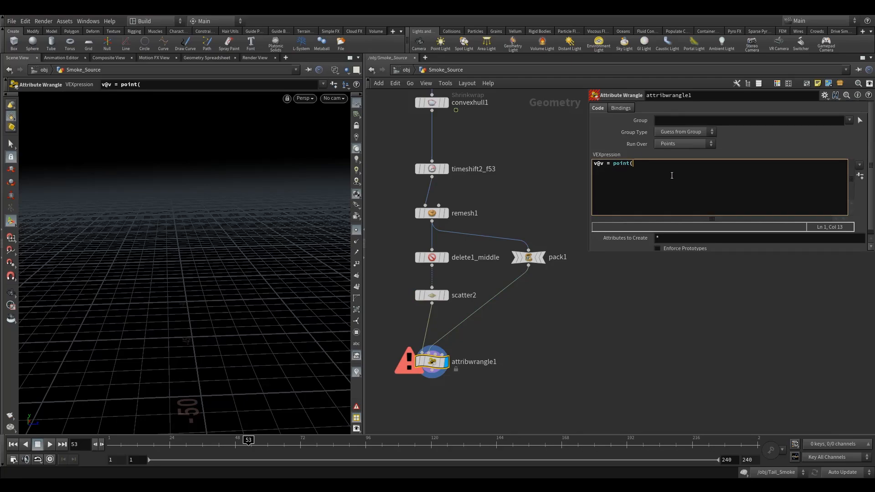
{"action": "type", "text": "1,\"P\",0) - v"}
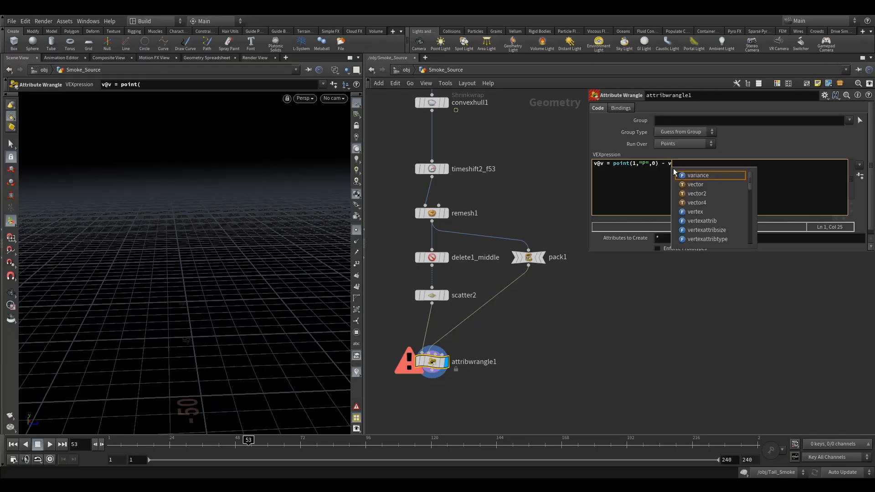
{"action": "type", "text": "@P"}
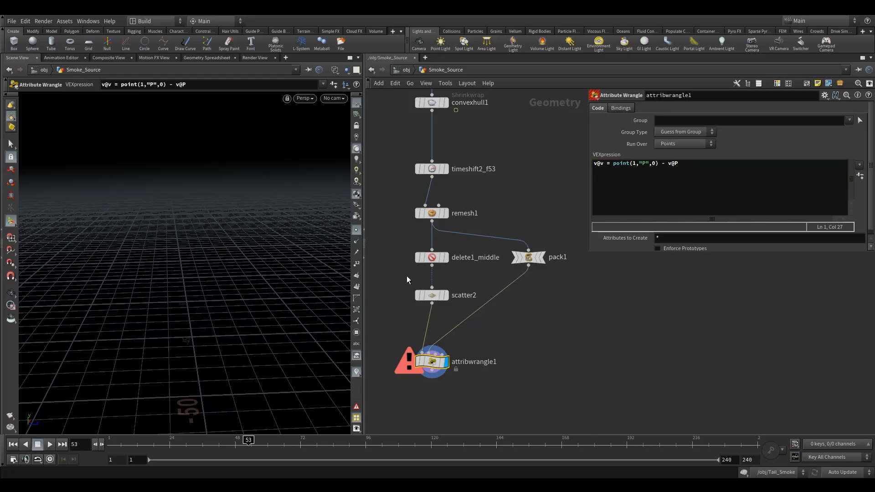
{"action": "left_click", "coordinate": [433, 295]}
{"action": "left_click", "coordinate": [431, 362]}
{"action": "left_click", "coordinate": [683, 164]}
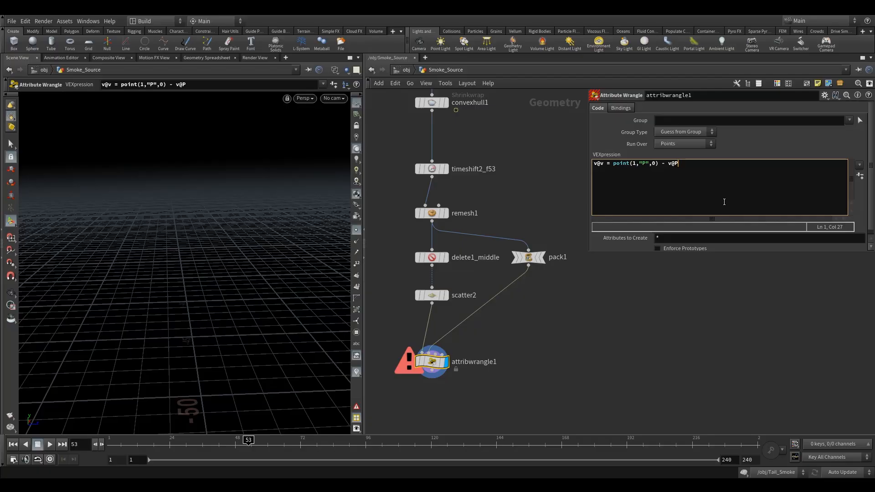
{"action": "left_click", "coordinate": [661, 265]}
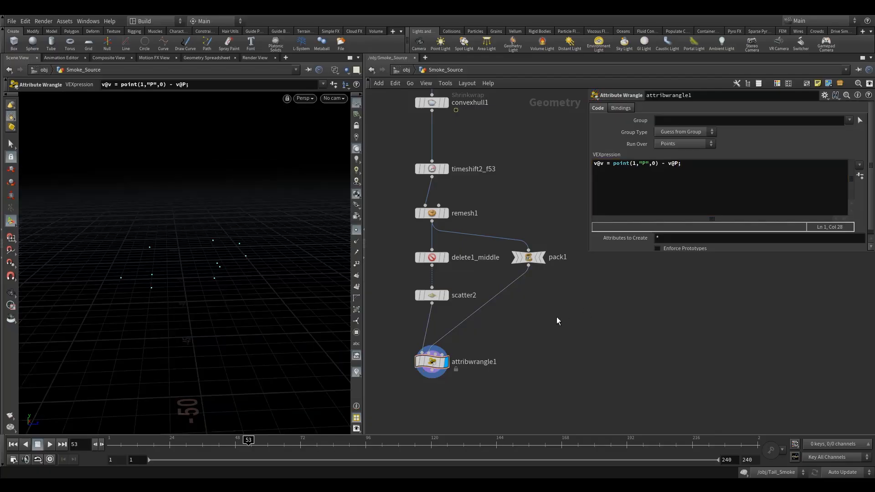
- Increase the Length Scale of the scene's v visualizer and close its settings
{"action": "left_click", "coordinate": [357, 371]}
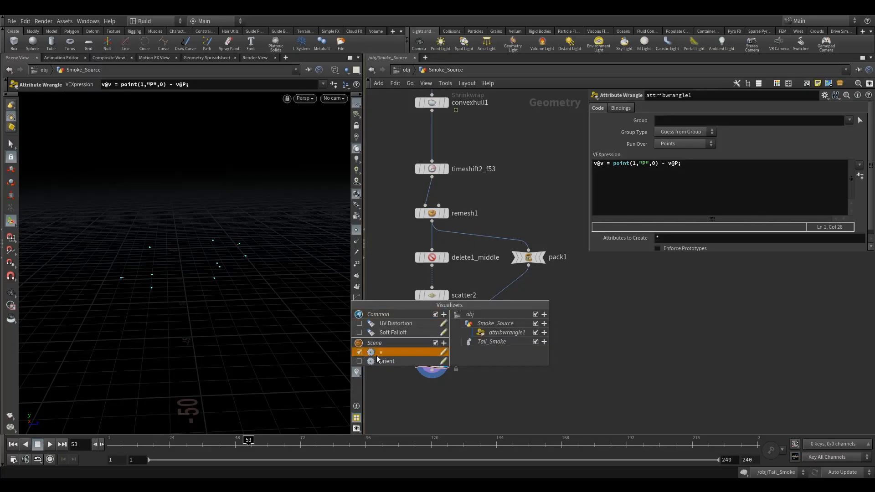
{"action": "left_click", "coordinate": [443, 351]}
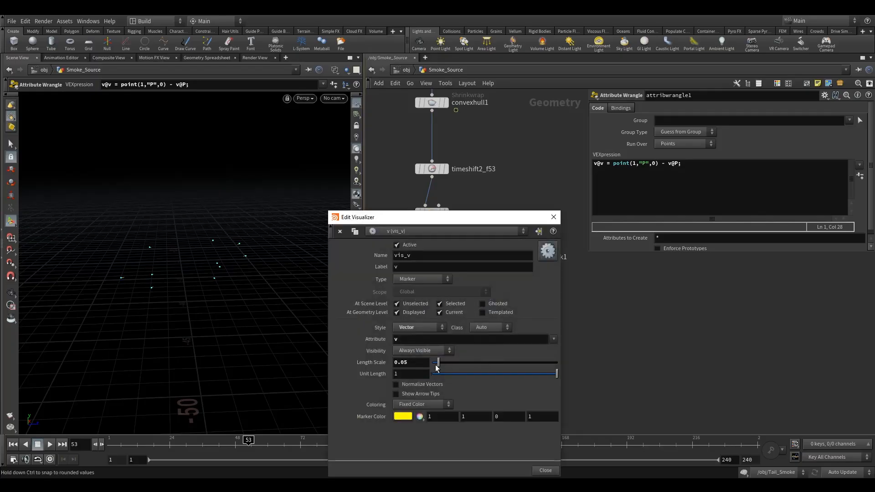
{"action": "left_click_drag", "start_coordinate": [440, 367], "coordinate": [516, 360]}
{"action": "left_click", "coordinate": [554, 217]}
- Overlay pack1 as a template to compare the hull with the velocity vectors, then turn the template off
{"action": "mouse_move", "coordinate": [549, 271]}
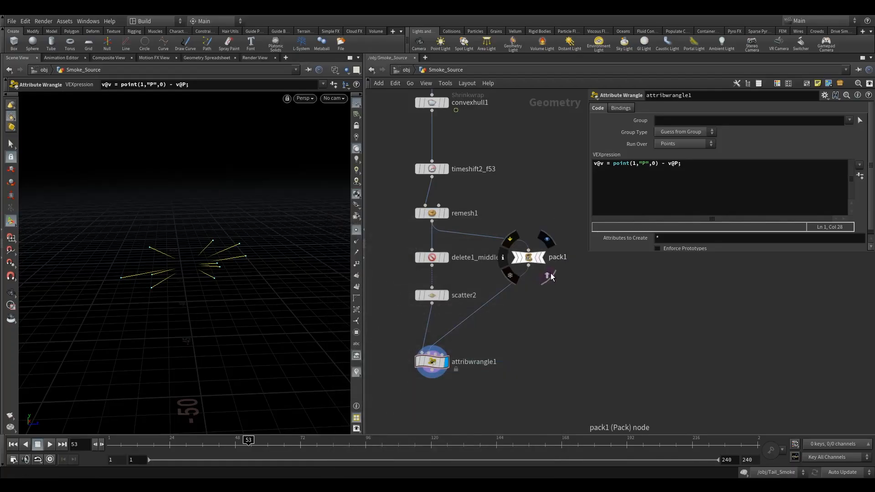
{"action": "left_click", "coordinate": [552, 276]}
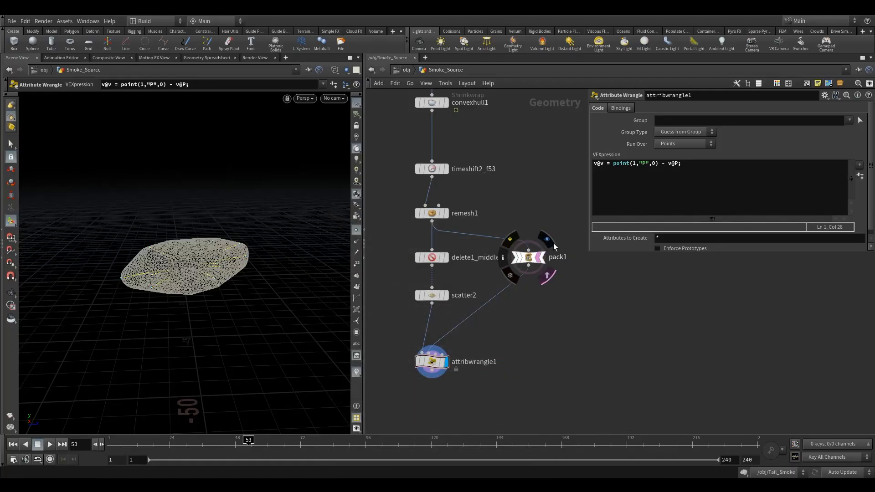
{"action": "left_click", "coordinate": [549, 276]}
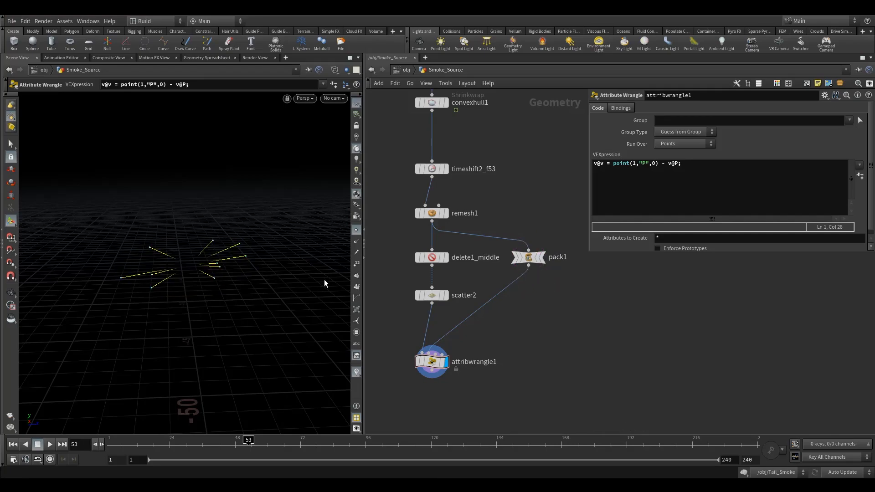
- Add a Merge node combining attribwrangle1 and pack1, and display it
{"action": "middle_click_drag", "start_coordinate": [518, 332], "coordinate": [492, 300]}
{"action": "key", "text": "Tab"}
{"action": "type", "text": "mer"}
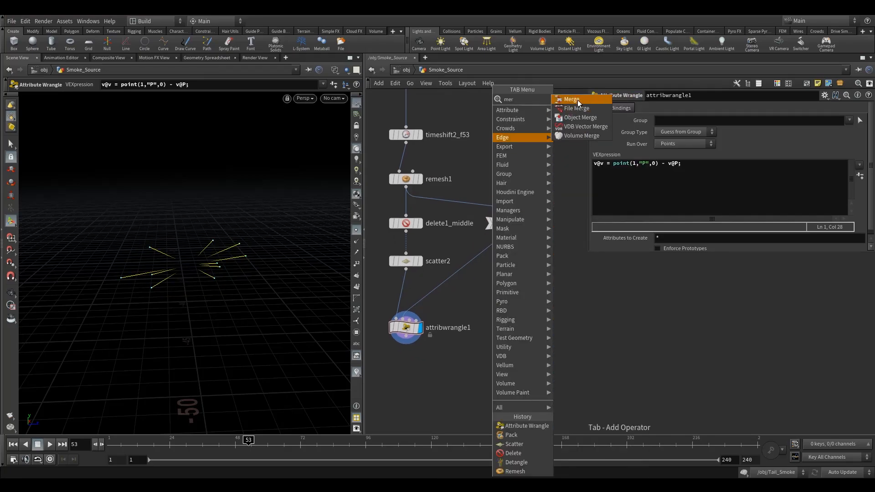
{"action": "left_click", "coordinate": [578, 99]}
{"action": "left_click", "coordinate": [449, 376]}
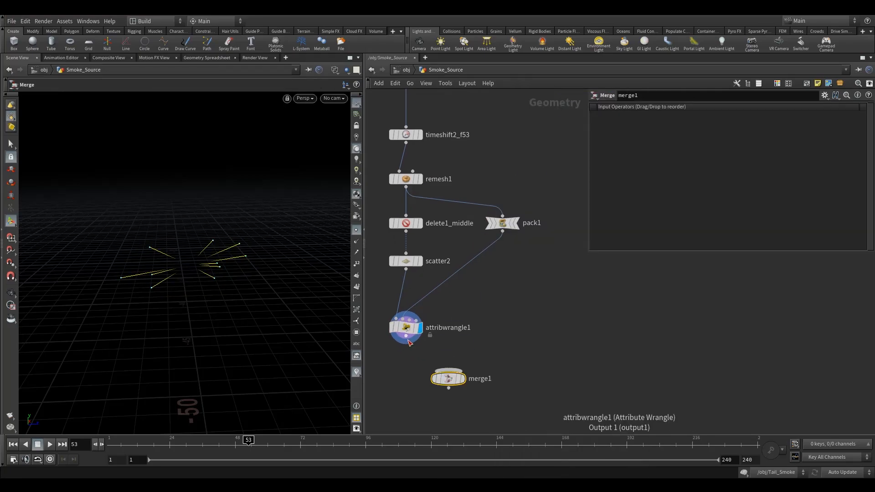
{"action": "left_click_drag", "start_coordinate": [502, 231], "coordinate": [448, 370]}
{"action": "left_click", "coordinate": [461, 379]}
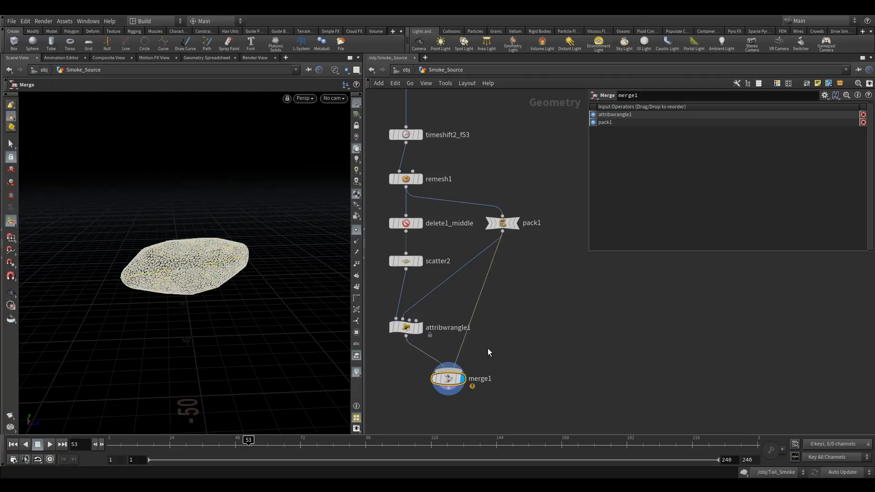
- Insert an Add node between pack1 and merge1, below pack1, with Delete Geometry But Keep the Points enabled
{"action": "key", "text": "Tab"}
{"action": "left_click", "coordinate": [578, 132]}
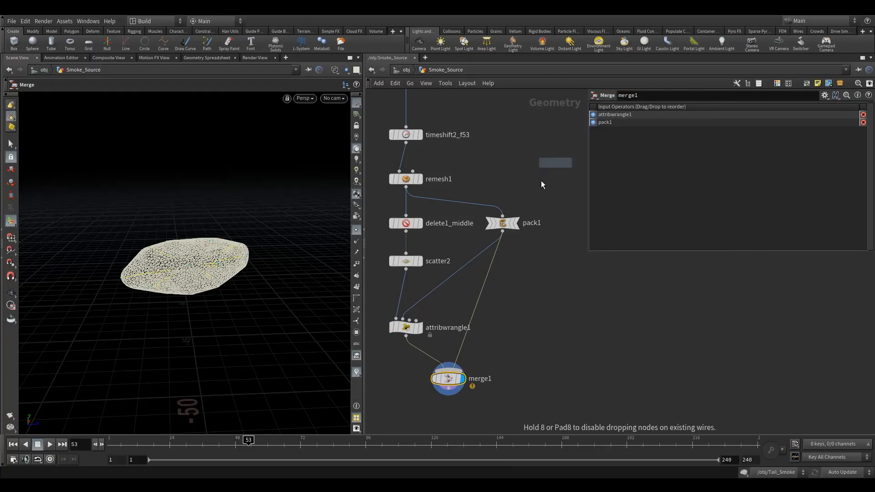
{"action": "left_click", "coordinate": [482, 298]}
{"action": "left_click_drag", "start_coordinate": [482, 299], "coordinate": [503, 294]}
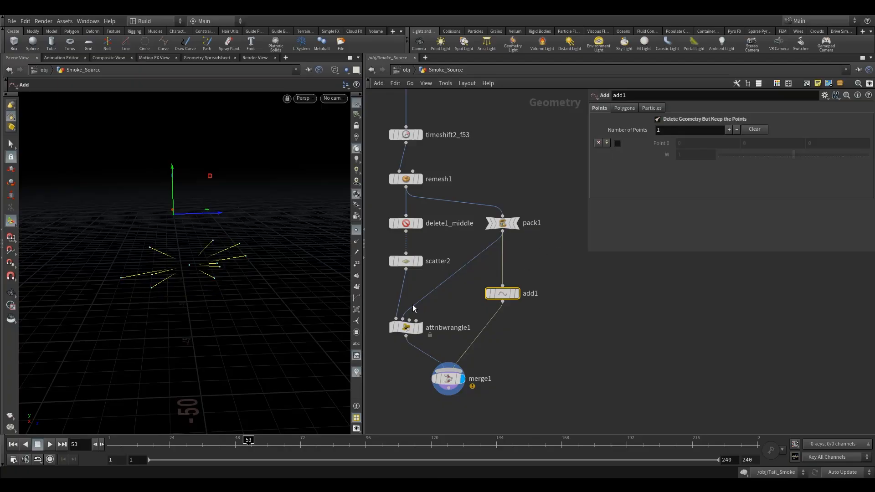
- Examine from several angles and distances how the velocity vectors relate to the hull's centre point
{"action": "right_click_drag", "start_coordinate": [196, 263], "coordinate": [224, 254], "text": "alt"}
{"action": "left_click_drag", "start_coordinate": [224, 253], "coordinate": [213, 254], "text": "alt"}
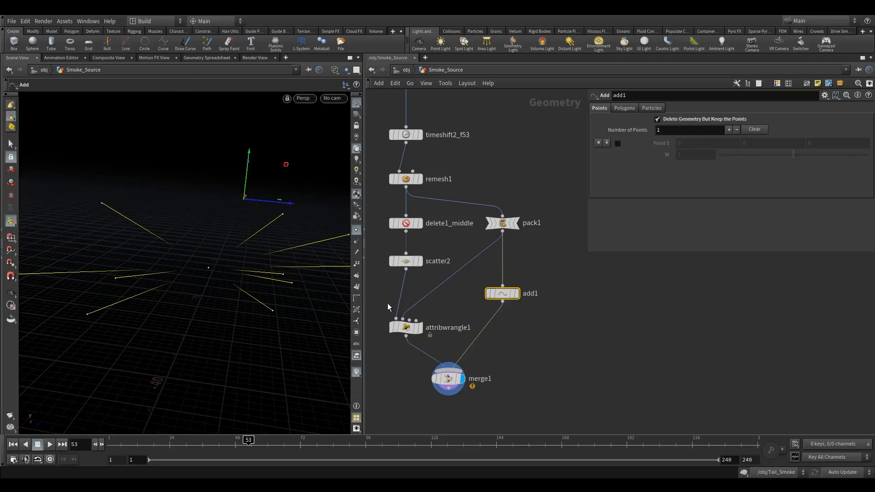
{"action": "mouse_move", "coordinate": [209, 270]}
{"action": "left_mouse_down"}
{"action": "mouse_move", "coordinate": [215, 275]}
{"action": "mouse_move", "coordinate": [234, 244]}
{"action": "mouse_move", "coordinate": [173, 261]}
{"action": "mouse_move", "coordinate": [192, 269]}
{"action": "left_mouse_up"}
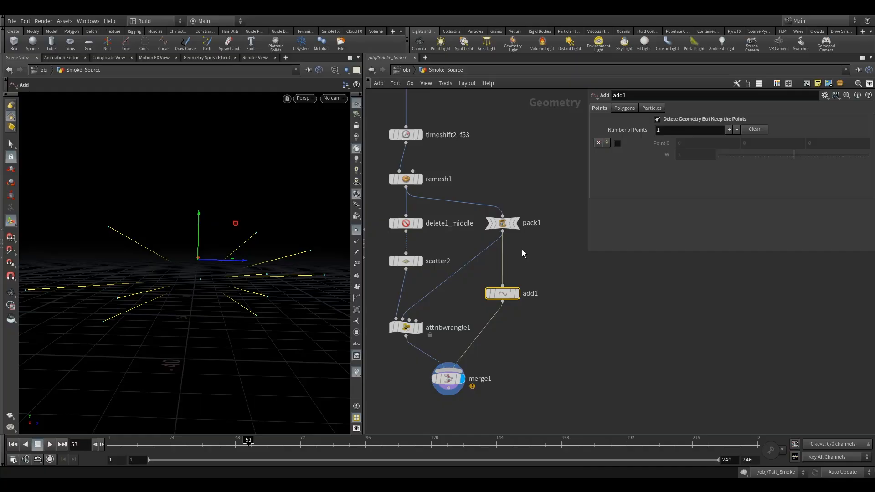
{"action": "key", "text": "Tab"}
{"action": "left_click", "coordinate": [226, 300]}
{"action": "left_click_drag", "start_coordinate": [209, 304], "coordinate": [208, 304], "text": "alt"}
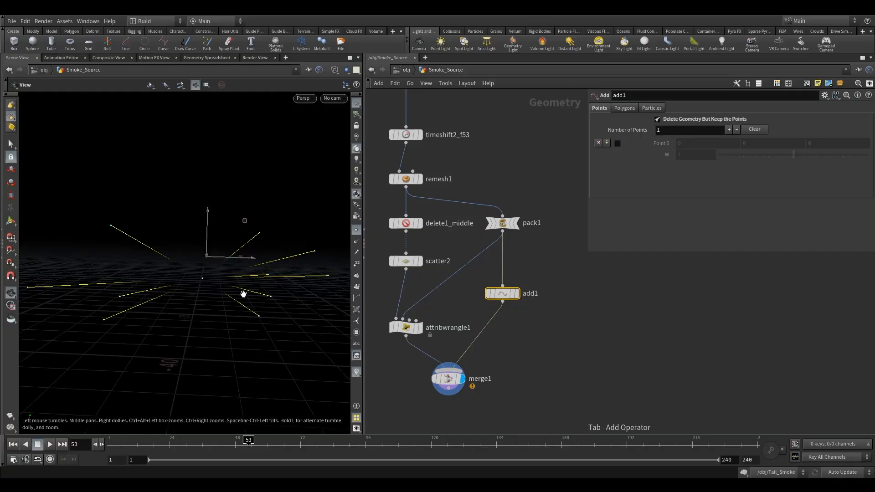
{"action": "right_click_drag", "start_coordinate": [242, 295], "coordinate": [224, 311], "text": "alt"}
{"action": "left_click_drag", "start_coordinate": [225, 310], "coordinate": [230, 312], "text": "alt"}
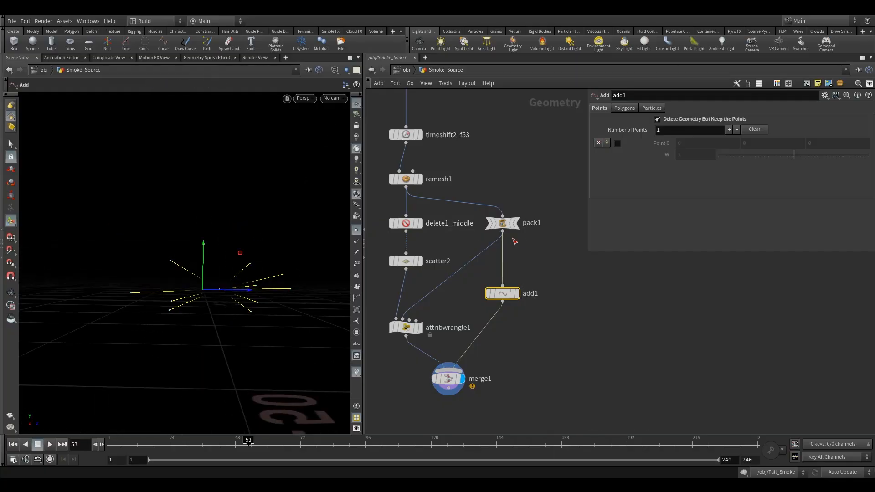
- Insert a Transform node below pack1 feeding both attribwrangle1's second input and add1, moving add1 aside
{"action": "key", "text": "Tab"}
{"action": "type", "text": "tr"}
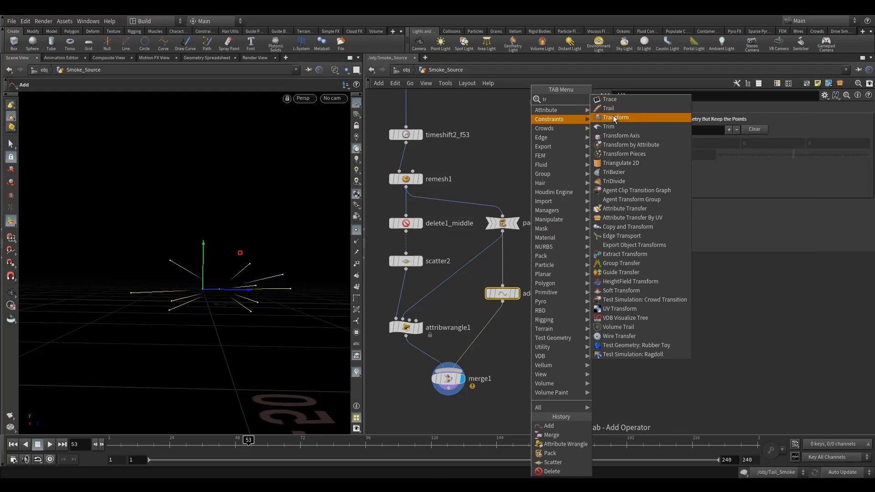
{"action": "left_click", "coordinate": [613, 116]}
{"action": "left_click", "coordinate": [471, 260]}
{"action": "left_click_drag", "start_coordinate": [503, 292], "coordinate": [551, 295]}
{"action": "left_click_drag", "start_coordinate": [472, 261], "coordinate": [487, 273]}
{"action": "left_click_drag", "start_coordinate": [549, 288], "coordinate": [486, 281]}
{"action": "left_click_drag", "start_coordinate": [486, 272], "coordinate": [503, 271]}
{"action": "left_click", "coordinate": [451, 378]}
{"action": "left_click", "coordinate": [497, 274]}
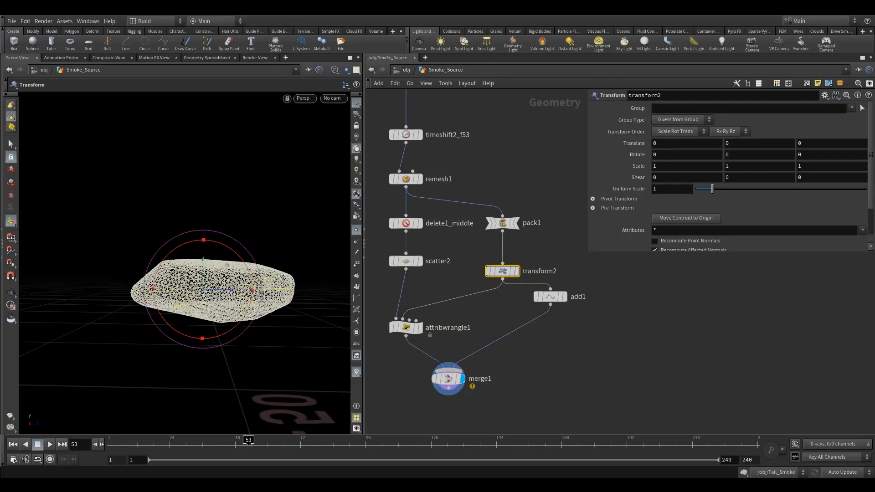
{"action": "left_click", "coordinate": [412, 328]}
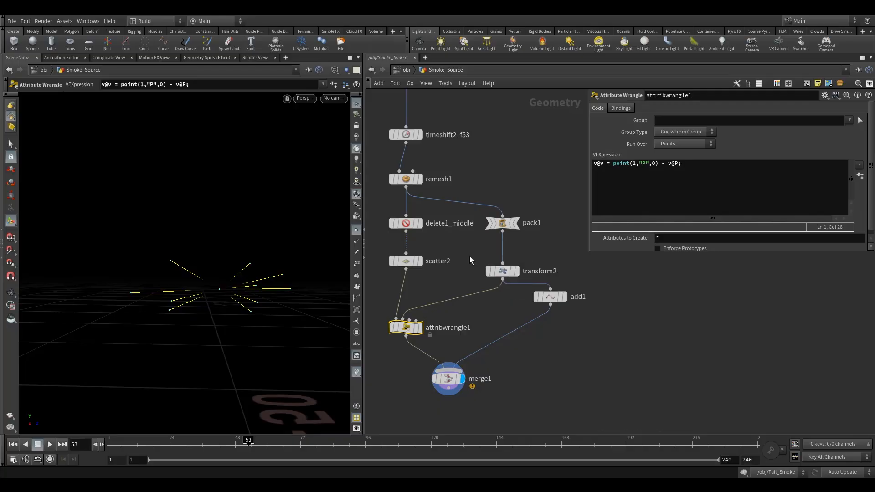
- Display attribwrangle1 and insert add1 between pack1 and transform2 so transform2 moves only the centre point
{"action": "left_click", "coordinate": [491, 271]}
{"action": "left_click", "coordinate": [422, 314]}
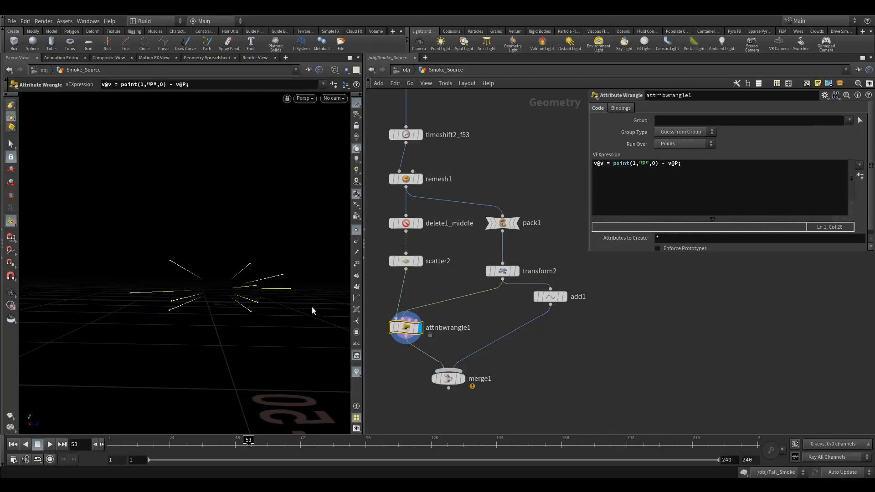
{"action": "left_click", "coordinate": [502, 270]}
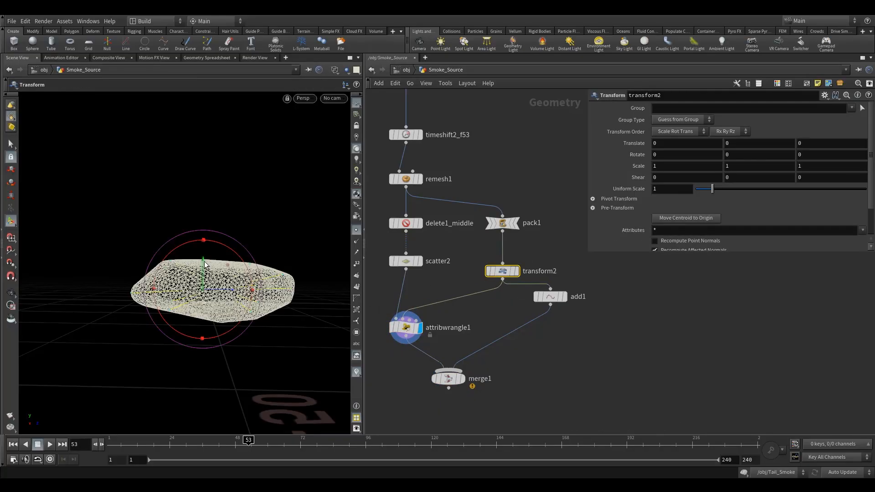
{"action": "left_click_drag", "start_coordinate": [573, 295], "coordinate": [496, 254]}
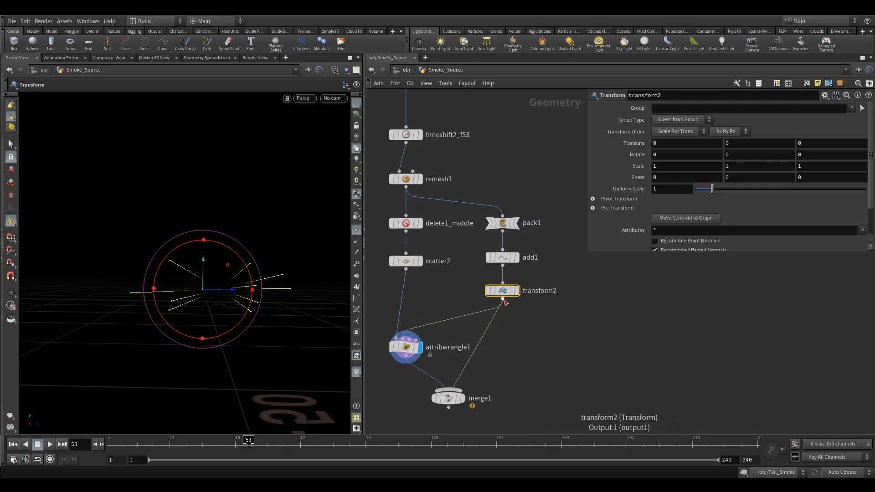
{"action": "left_click_drag", "start_coordinate": [503, 293], "coordinate": [502, 292]}
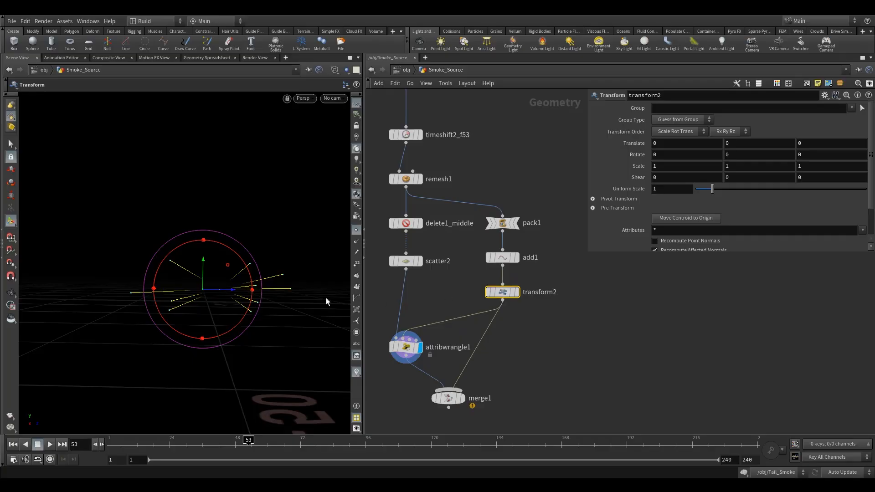
- Lower the centre point by setting transform2's Y translation to -2
{"action": "mouse_move", "coordinate": [203, 273]}
{"action": "left_mouse_down"}
{"action": "mouse_move", "coordinate": [203, 280]}
{"action": "mouse_move", "coordinate": [197, 257]}
{"action": "mouse_move", "coordinate": [200, 287]}
{"action": "mouse_move", "coordinate": [191, 263]}
{"action": "mouse_move", "coordinate": [198, 277]}
{"action": "left_mouse_up"}
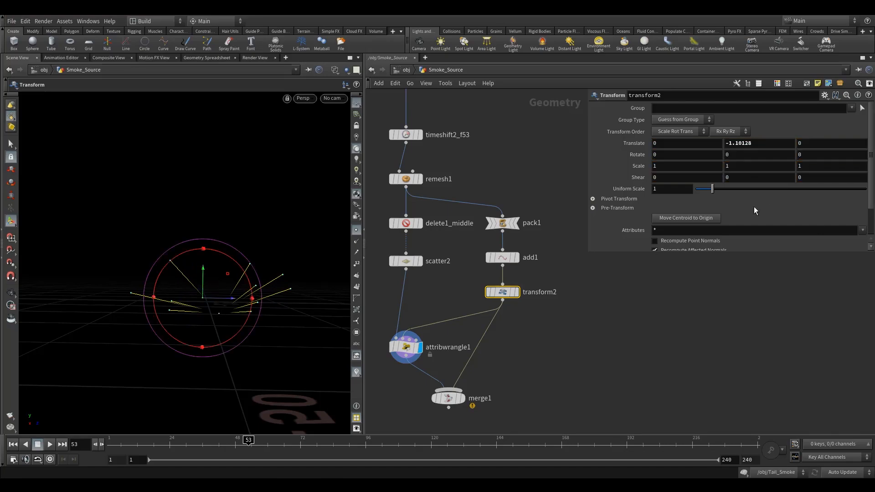
{"action": "double_click", "coordinate": [729, 143]}
{"action": "type", "text": "2"}
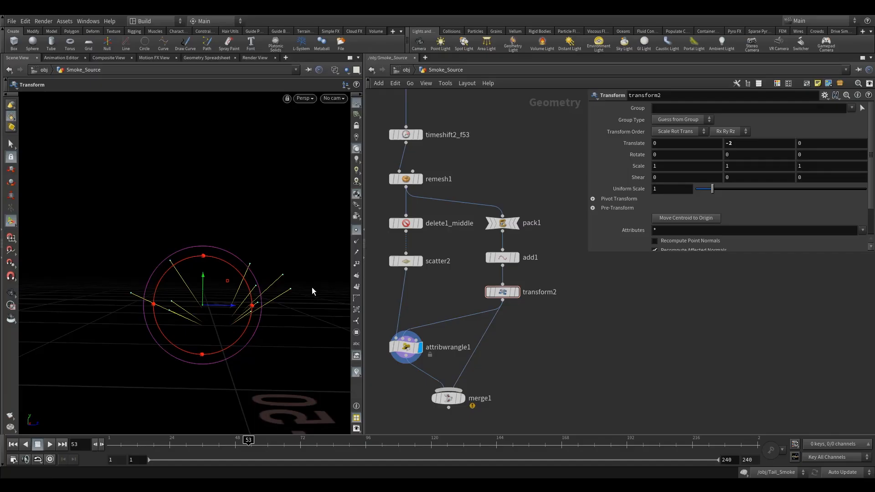
{"action": "key", "text": "Escape"}
{"action": "left_click_drag", "start_coordinate": [209, 288], "coordinate": [246, 305]}
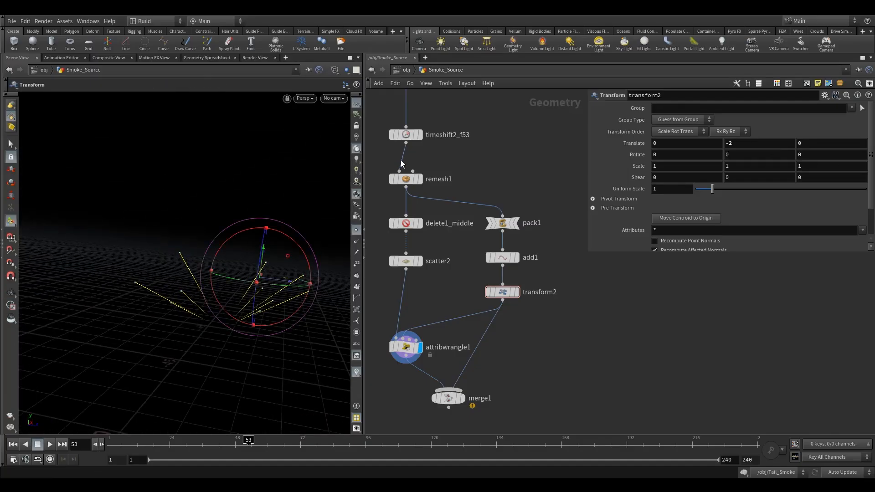
- Delete the merge1 node
{"action": "middle_click_drag", "start_coordinate": [507, 354], "coordinate": [513, 271]}
{"action": "left_click_drag", "start_coordinate": [463, 317], "coordinate": [515, 318]}
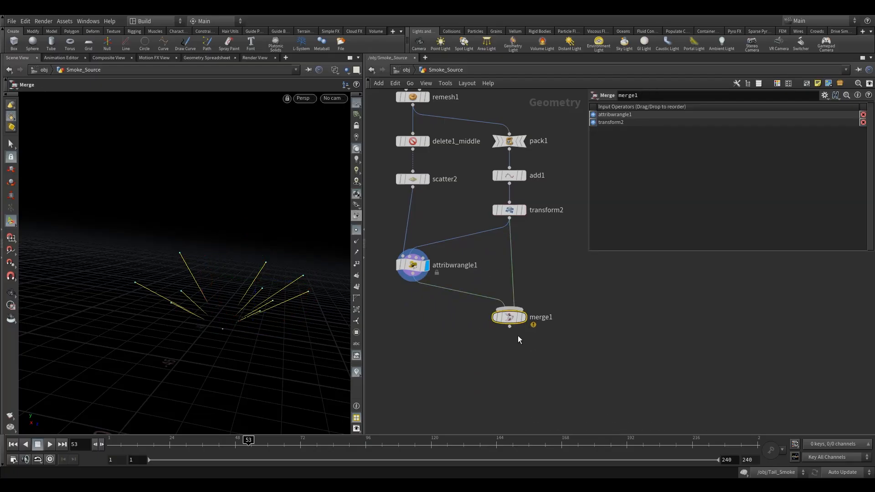
{"action": "key", "text": "Delete"}
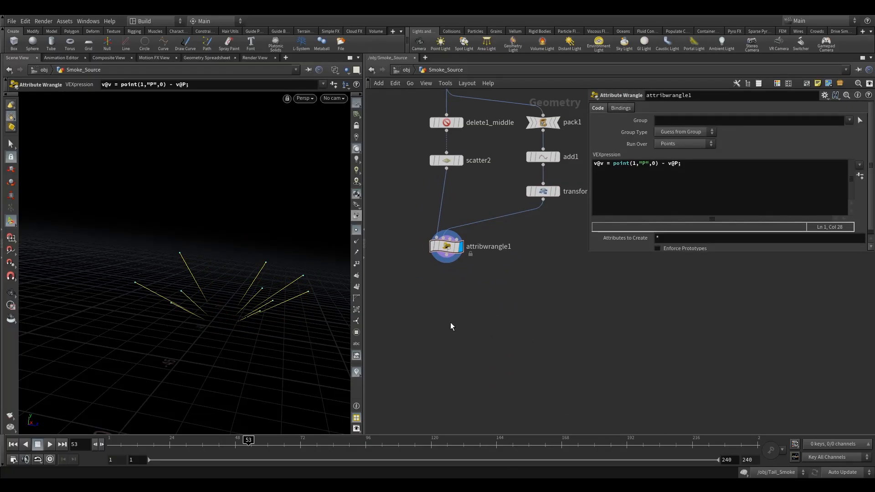
- Add a POP Network node below attribwrangle1
{"action": "key", "text": "Tab"}
{"action": "type", "text": "pop"}
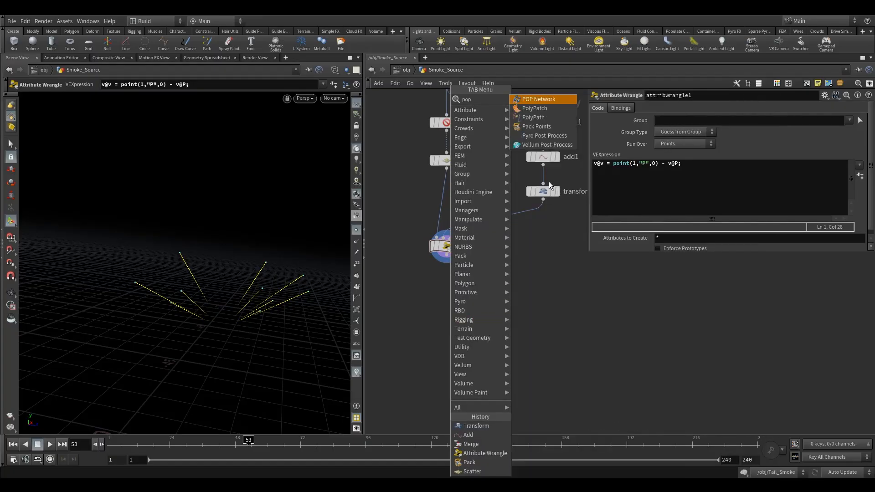
{"action": "left_click", "coordinate": [538, 100]}
{"action": "left_click", "coordinate": [445, 310]}
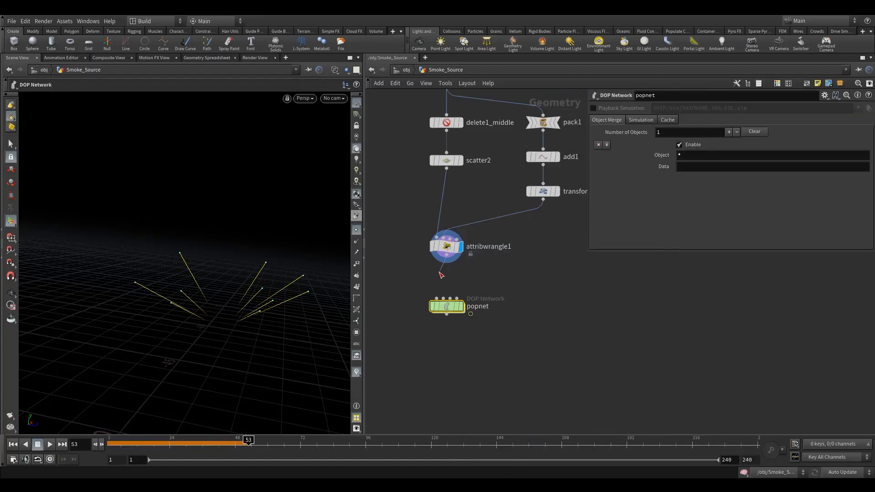
{"action": "left_click", "coordinate": [447, 263]}
{"action": "key", "text": "Escape"}
- Return to frame 1, wire attribwrangle1 into popnet's first input, and display popnet with a test playback
{"action": "left_click", "coordinate": [13, 444]}
{"action": "left_click", "coordinate": [446, 264]}
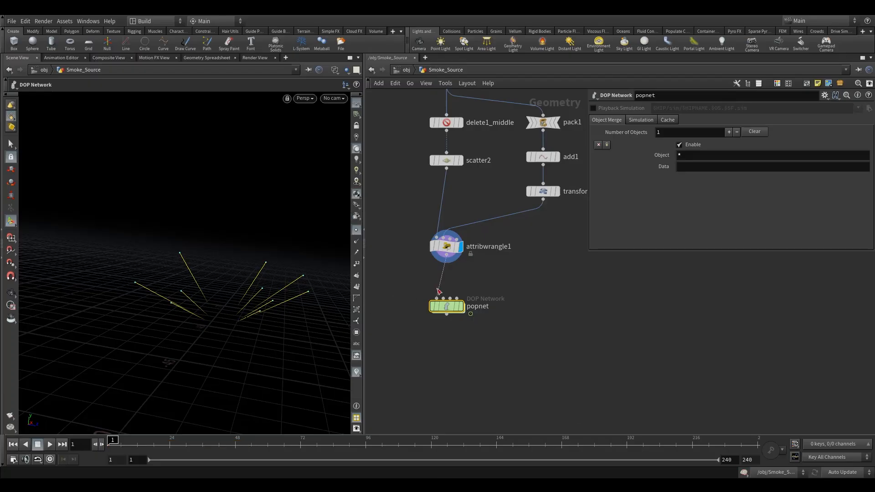
{"action": "left_click", "coordinate": [437, 298]}
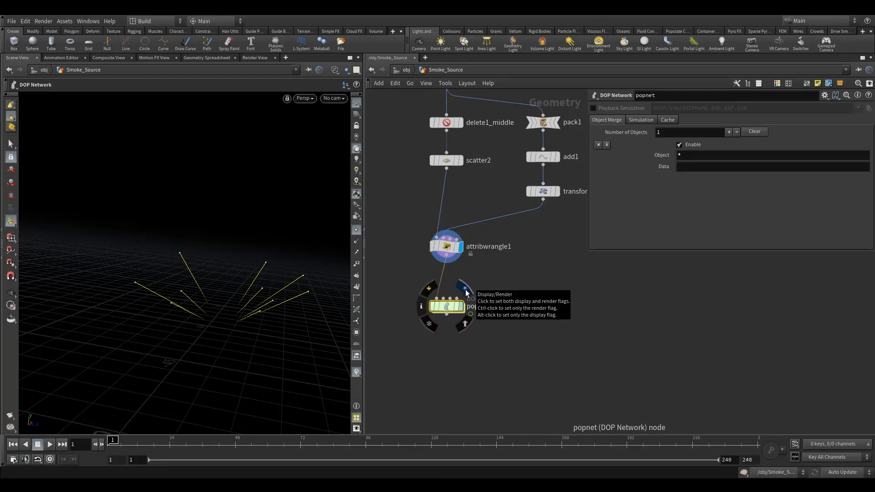
{"action": "left_click", "coordinate": [465, 289]}
{"action": "left_click", "coordinate": [50, 445]}
{"action": "left_click", "coordinate": [38, 445]}
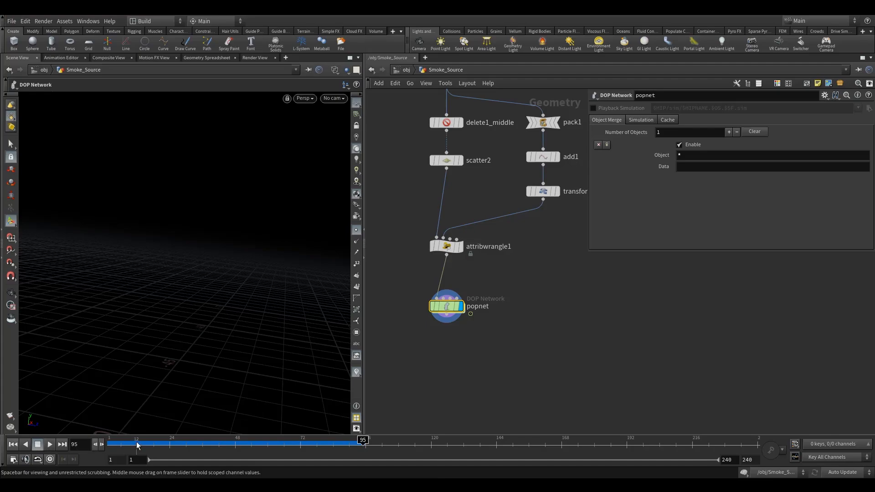
- Inside popnet, set source_first_input's Emission Type to All Points and play back the particles
{"action": "double_click", "coordinate": [450, 309]}
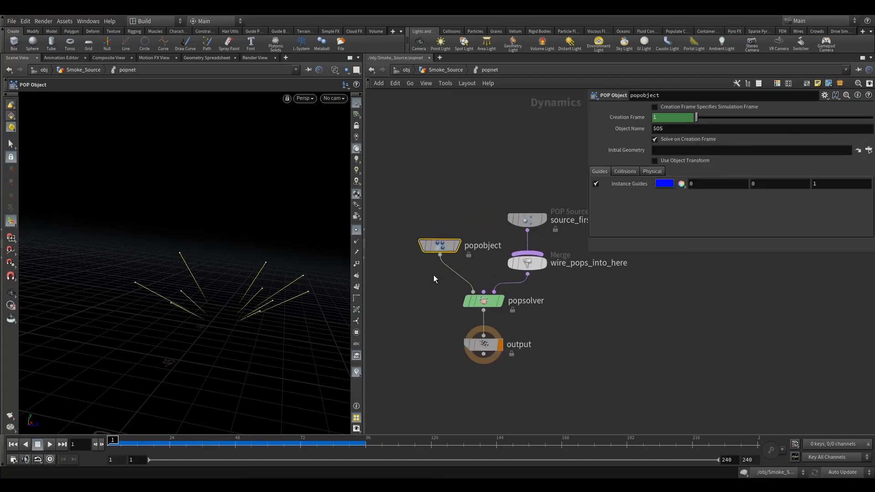
{"action": "middle_click_drag", "start_coordinate": [583, 291], "coordinate": [549, 355]}
{"action": "left_click", "coordinate": [509, 289]}
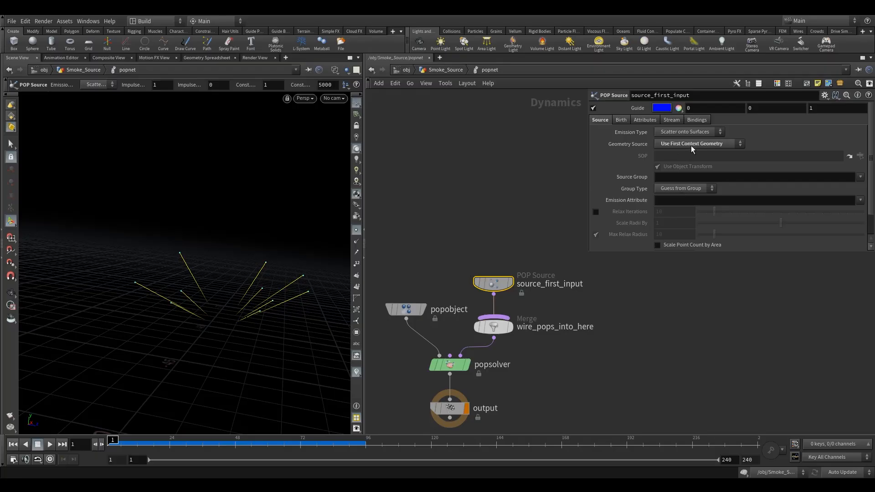
{"action": "left_click", "coordinate": [681, 131]}
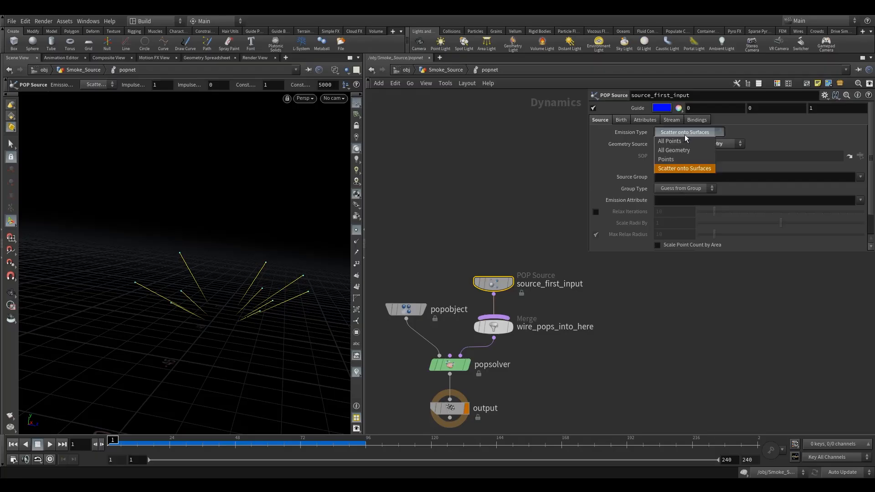
{"action": "left_click", "coordinate": [669, 141]}
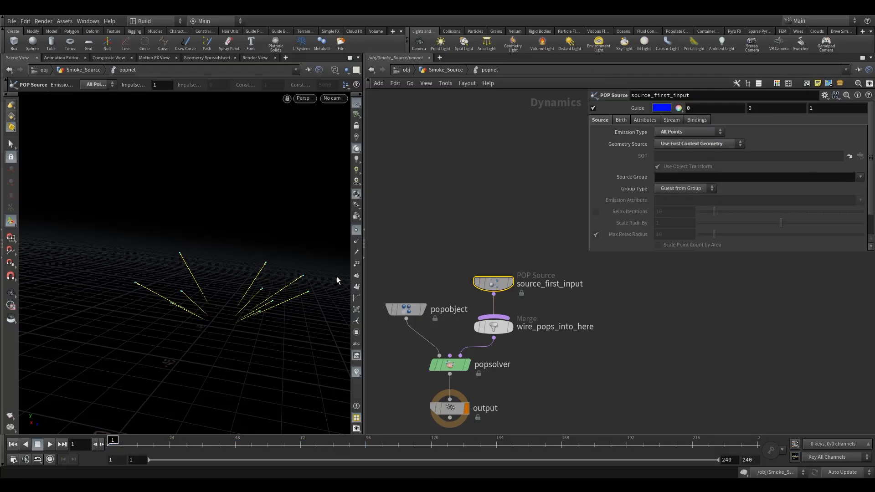
{"action": "left_click", "coordinate": [50, 444]}
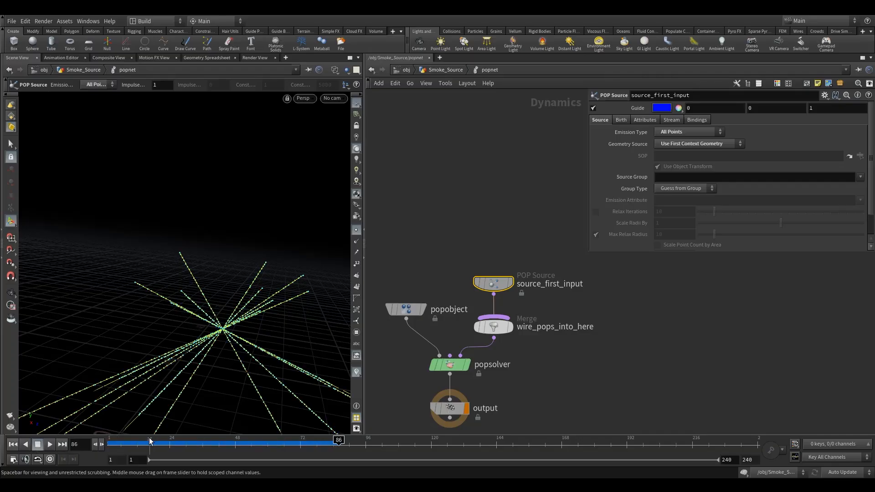
{"action": "left_click_drag", "start_coordinate": [151, 441], "coordinate": [62, 431]}
- Try Impulse Activation values of 0 and 2.25 on source_first_input, playing the simulation with each
{"action": "middle_click_drag", "start_coordinate": [454, 277], "coordinate": [463, 224]}
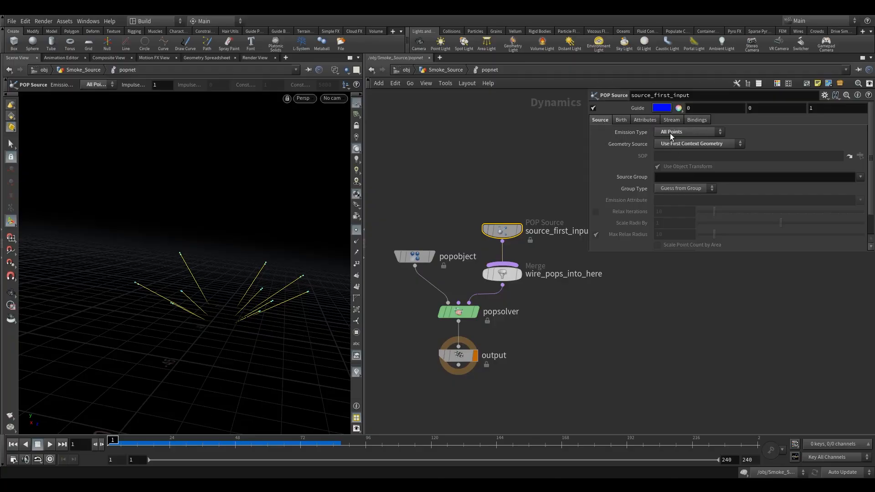
{"action": "left_click", "coordinate": [621, 120]}
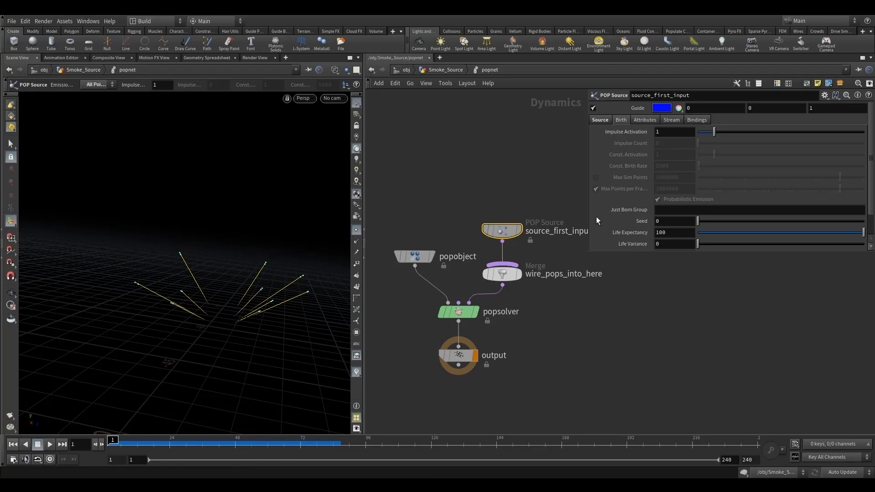
{"action": "left_click_drag", "start_coordinate": [714, 132], "coordinate": [697, 132]}
{"action": "left_click", "coordinate": [50, 444]}
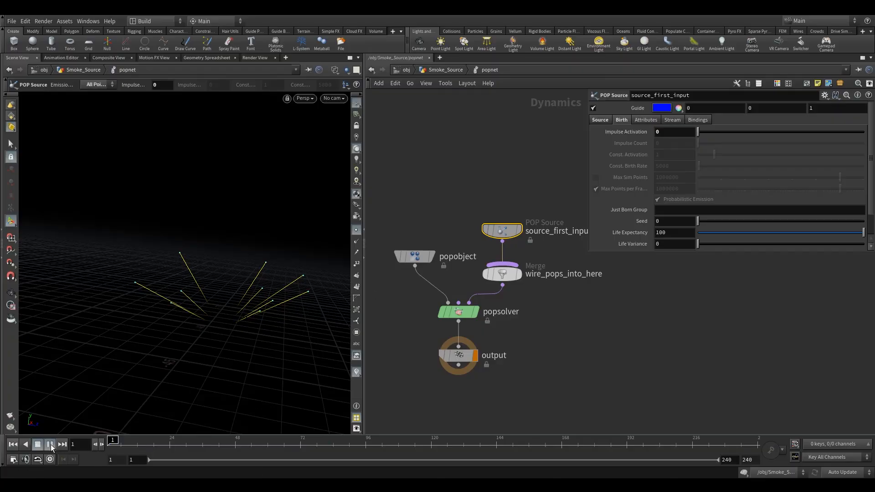
{"action": "left_click", "coordinate": [38, 444]}
{"action": "left_click_drag", "start_coordinate": [178, 443], "coordinate": [109, 443]}
{"action": "left_click_drag", "start_coordinate": [698, 132], "coordinate": [735, 131]}
{"action": "left_click", "coordinate": [50, 444]}
{"action": "left_click", "coordinate": [38, 444]}
{"action": "left_click_drag", "start_coordinate": [160, 443], "coordinate": [110, 443]}
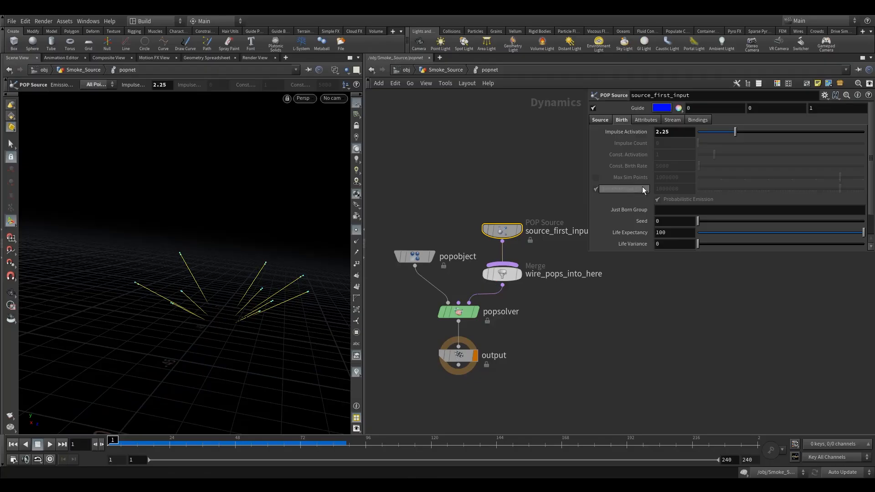
- Set source_first_input's Impulse Activation to the expression $FF<54 and play back the emission
{"action": "left_click", "coordinate": [676, 132]}
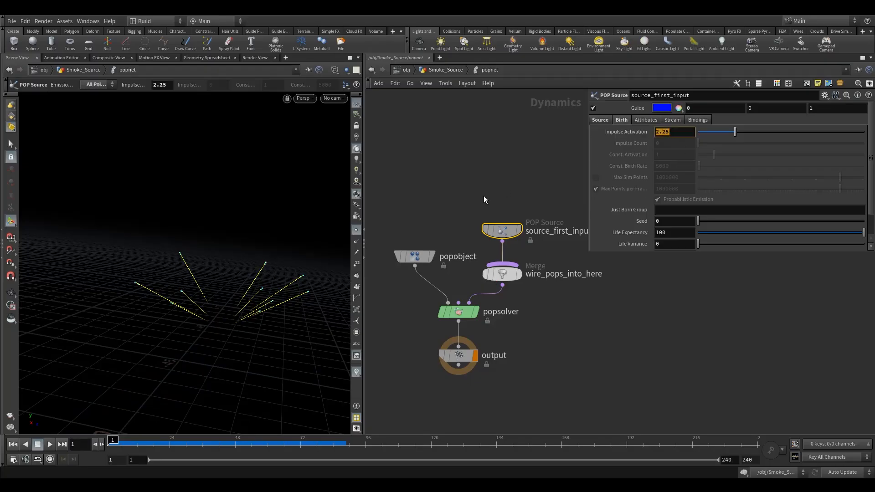
{"action": "type", "text": "$"}
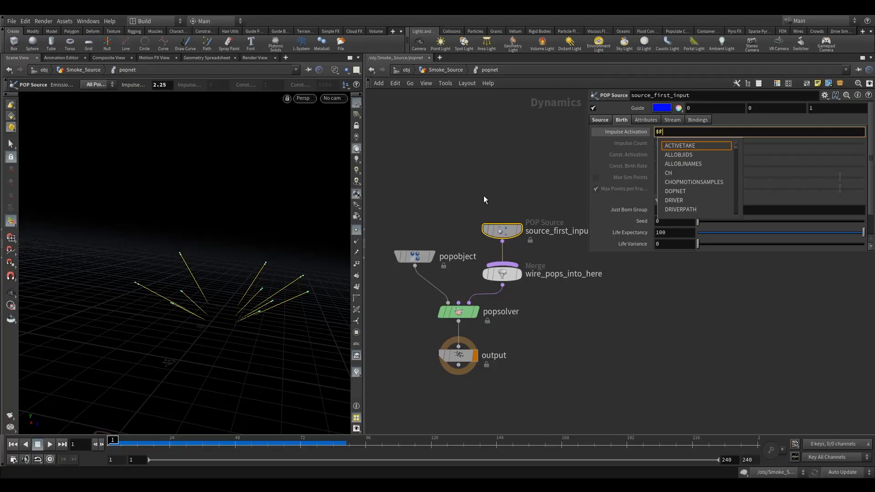
{"action": "type", "text": "FF"}
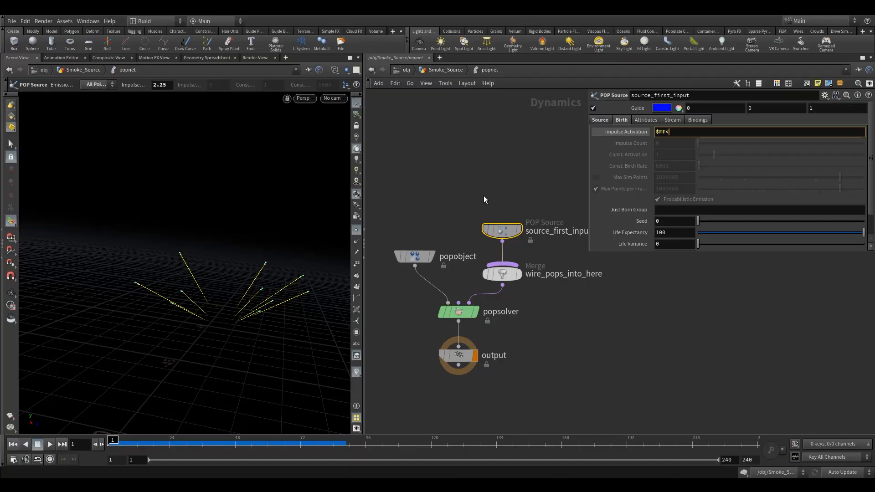
{"action": "type", "text": "<54"}
{"action": "key", "text": "Return"}
{"action": "left_click", "coordinate": [50, 443]}
{"action": "left_click", "coordinate": [40, 443]}
{"action": "left_click_drag", "start_coordinate": [168, 445], "coordinate": [108, 444]}
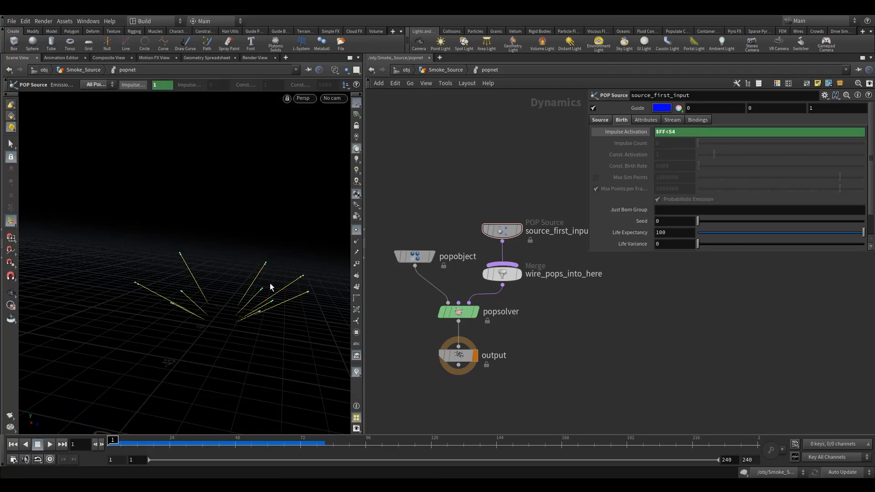
- Back in Smoke_Source, set popnet's simulation Start Frame to 53 and play back the particles
{"action": "left_click", "coordinate": [444, 70]}
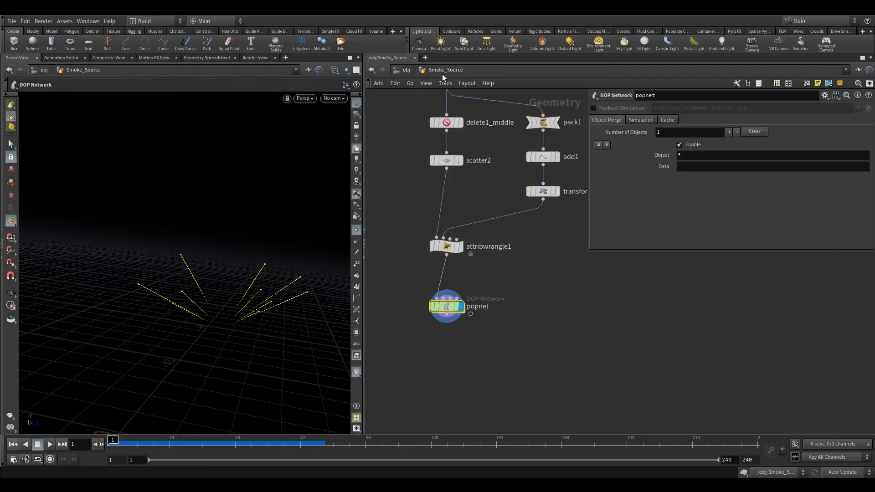
{"action": "left_click", "coordinate": [640, 120]}
{"action": "left_click_drag", "start_coordinate": [675, 168], "coordinate": [606, 208]}
{"action": "type", "text": "53"}
{"action": "key", "text": "Return"}
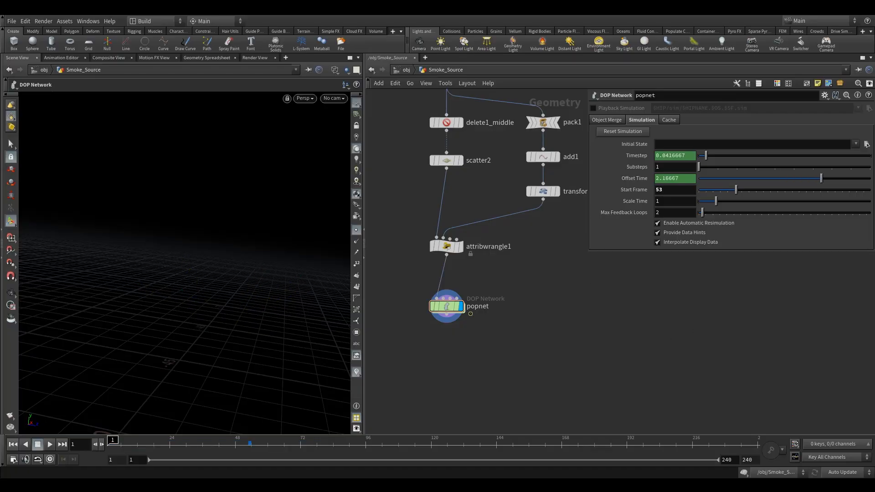
{"action": "left_click", "coordinate": [51, 444]}
{"action": "left_click", "coordinate": [38, 444]}
{"action": "left_click_drag", "start_coordinate": [296, 443], "coordinate": [145, 441]}
- Add a second line, v@v *+ -1;, to attribwrangle1's VEXpression
{"action": "left_click", "coordinate": [436, 245]}
{"action": "left_click", "coordinate": [664, 184]}
{"action": "key", "text": "Return"}
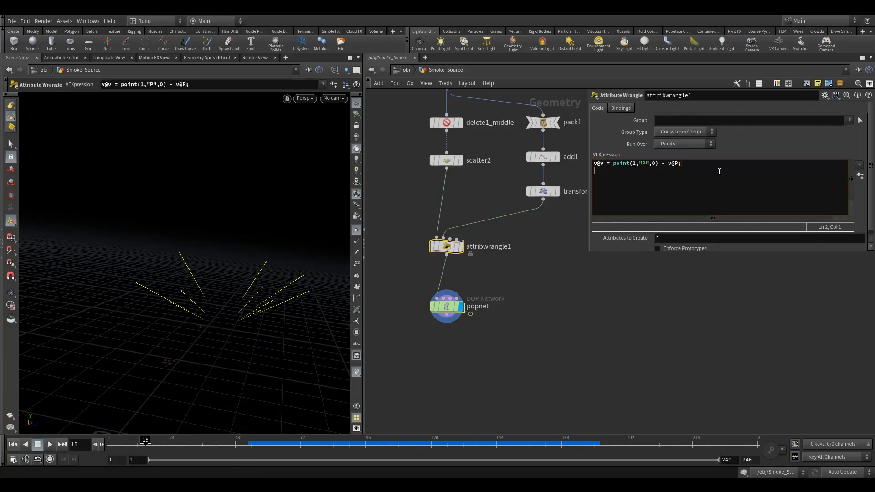
{"action": "type", "text": "v@v *+ -1;"}
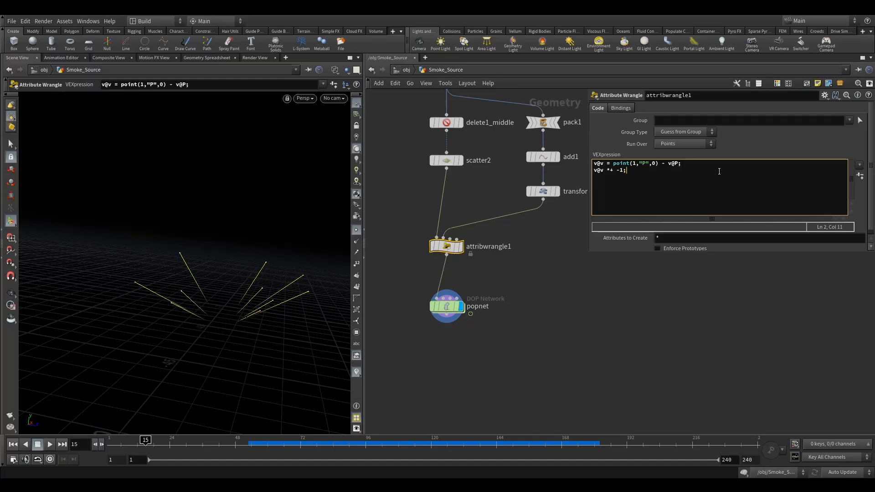
- Play popnet's particles, then reset its simulation and replay it to check the velocity direction
{"action": "left_click", "coordinate": [446, 306]}
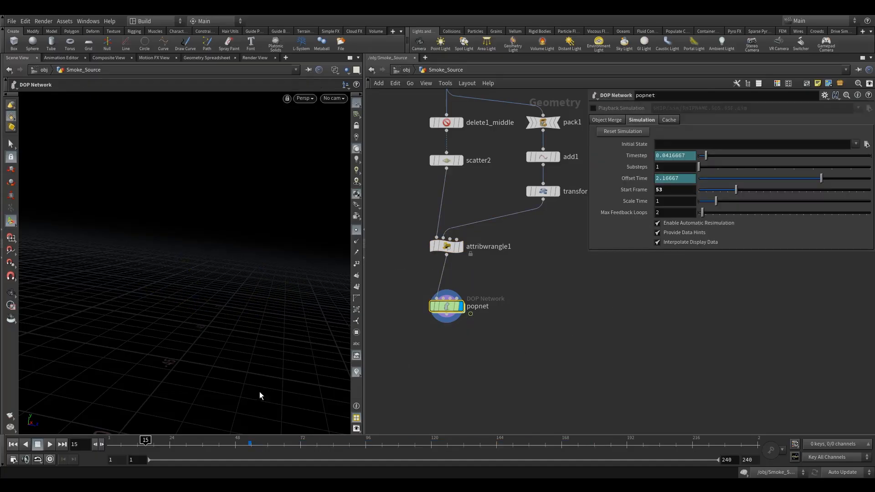
{"action": "left_click", "coordinate": [49, 444]}
{"action": "left_click", "coordinate": [37, 445]}
{"action": "left_click_drag", "start_coordinate": [227, 444], "coordinate": [213, 444]}
{"action": "left_click_drag", "start_coordinate": [416, 283], "coordinate": [446, 315]}
{"action": "left_click", "coordinate": [622, 132]}
{"action": "left_click", "coordinate": [50, 445]}
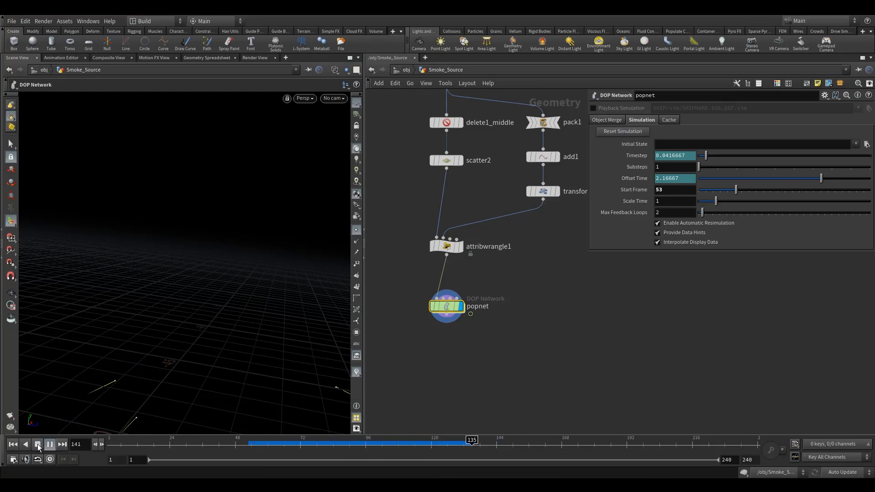
- Correct the second line of attribwrangle1's VEXpression to v@v *= -1; and play the simulation
{"action": "left_click_drag", "start_coordinate": [405, 220], "coordinate": [465, 260]}
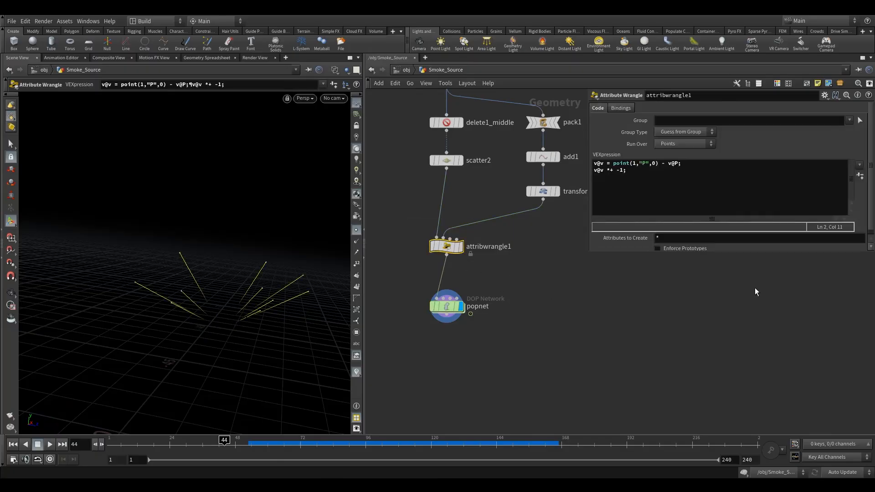
{"action": "left_click", "coordinate": [612, 172]}
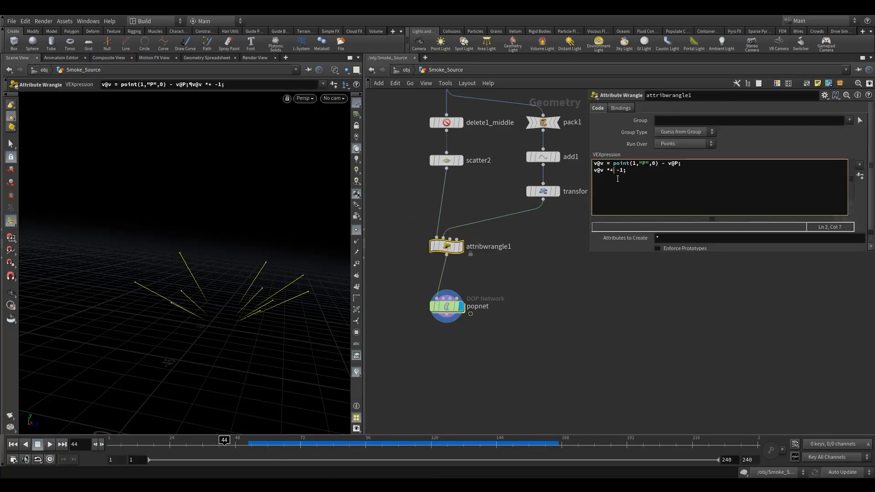
{"action": "left_click", "coordinate": [574, 326]}
{"action": "left_click", "coordinate": [46, 445]}
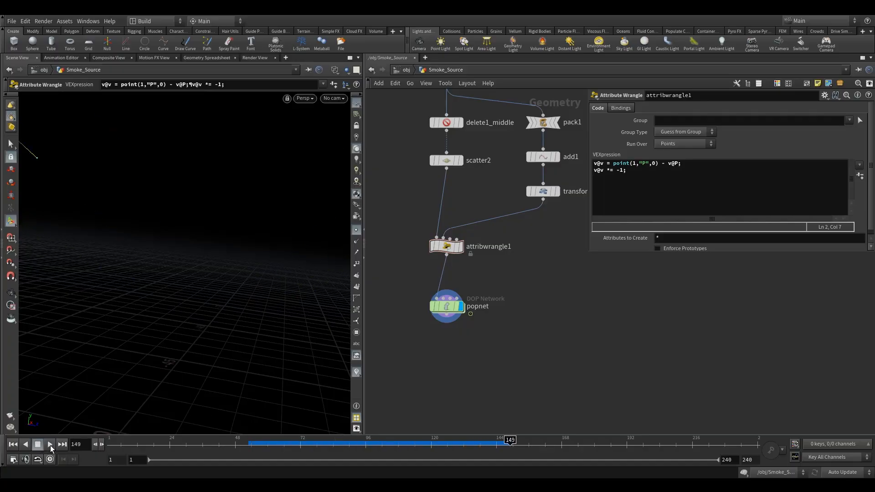